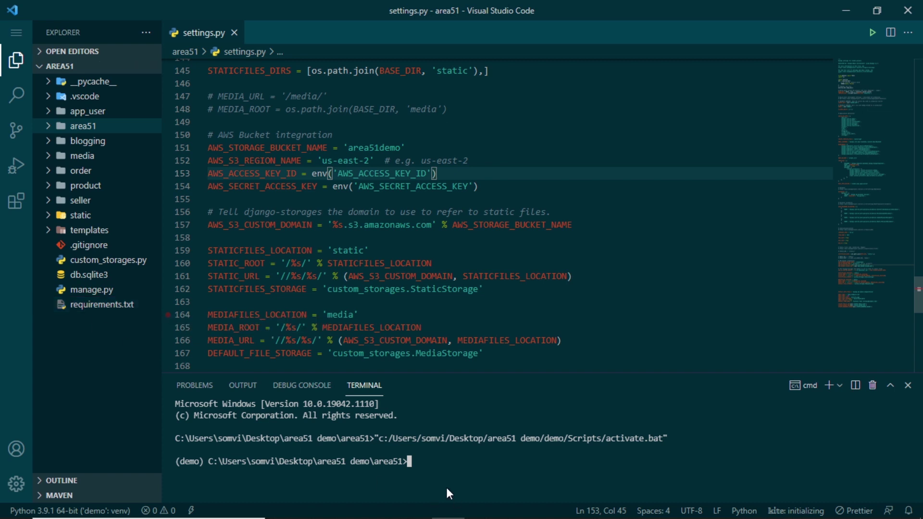
# Open requirements.txt and list the installed packages with pip freeze in the terminal.
pyautogui.click(89, 307)
pyautogui.click(271, 162)
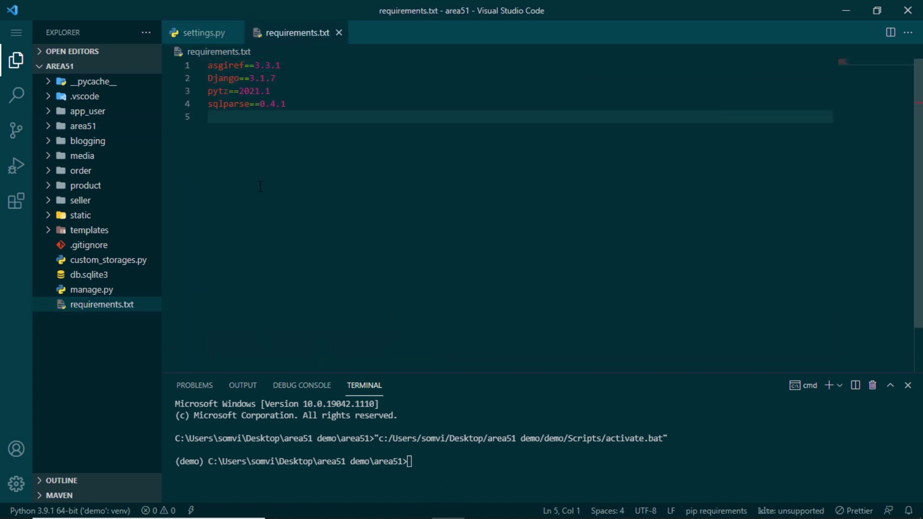
pyautogui.click(417, 458)
pyautogui.write('pip freeze')
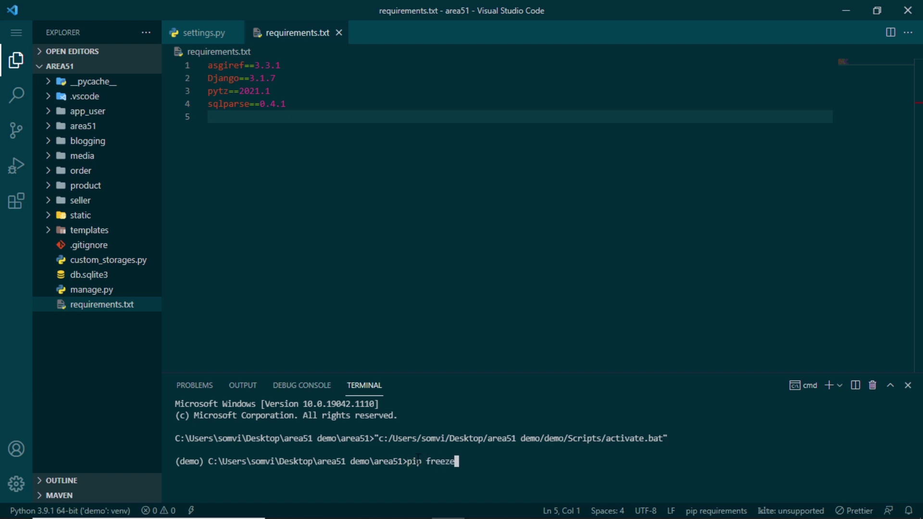
pyautogui.press('Return')
pyautogui.scroll(10, 269, 478)
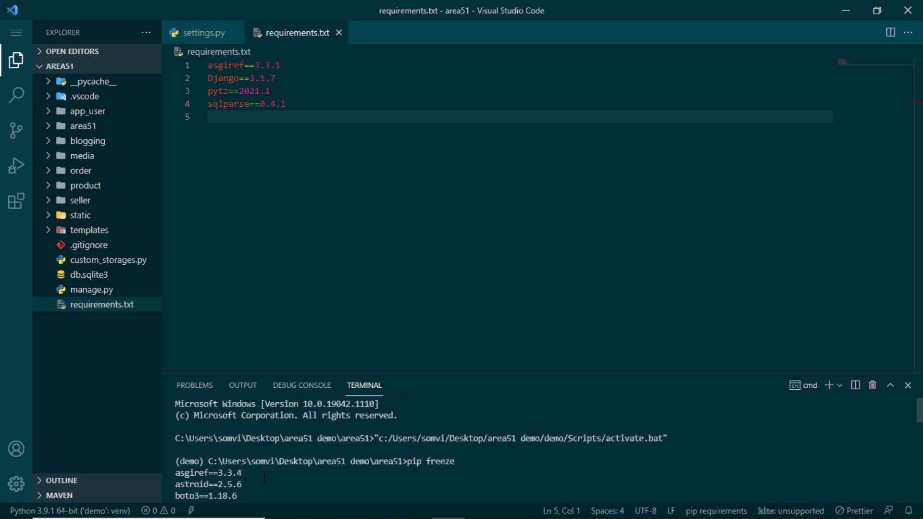
pyautogui.scroll(-10, 265, 479)
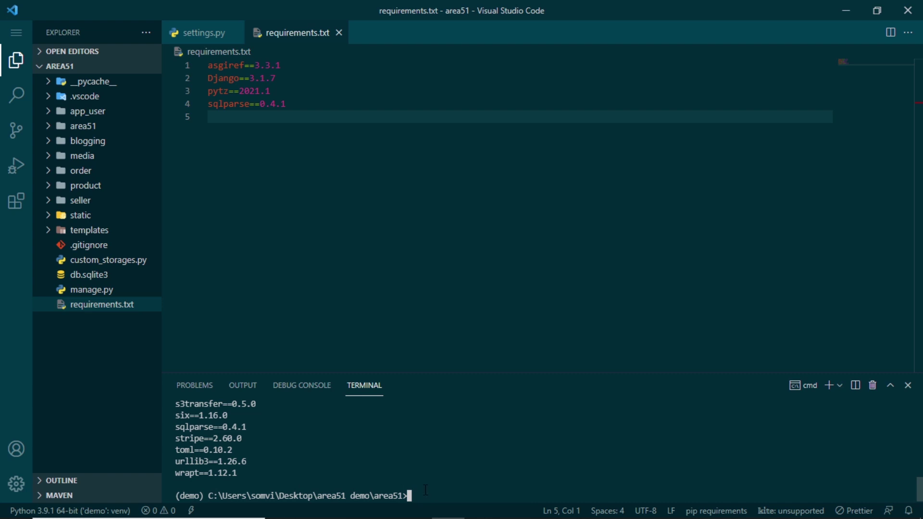
# Write the pip freeze output into requirements.txt, giving 30 pinned packages.
pyautogui.write('pip freeze > requirements.txt')
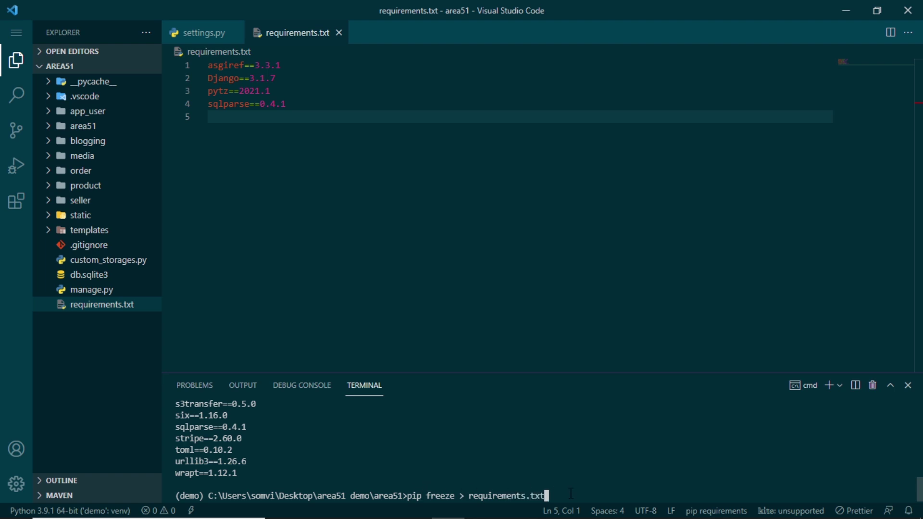
pyautogui.press('Return')
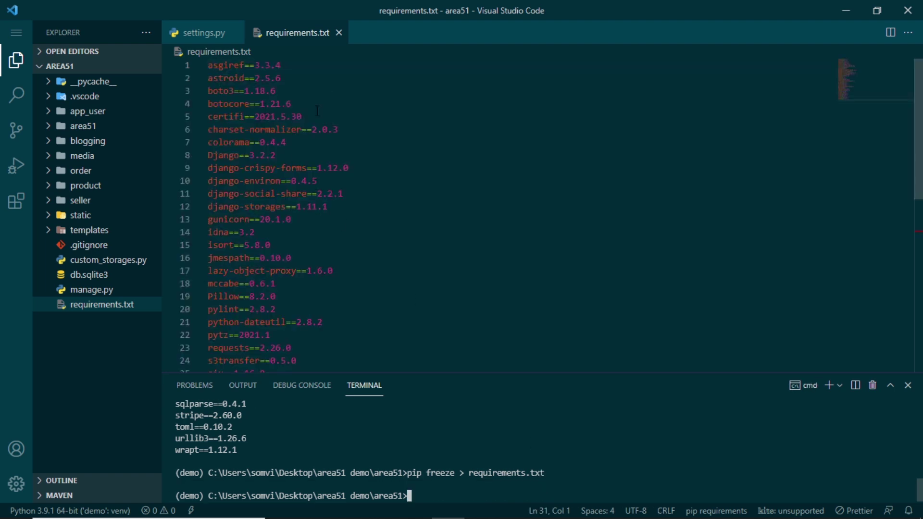
pyautogui.scroll(-3, 355, 197)
pyautogui.scroll(3, 351, 209)
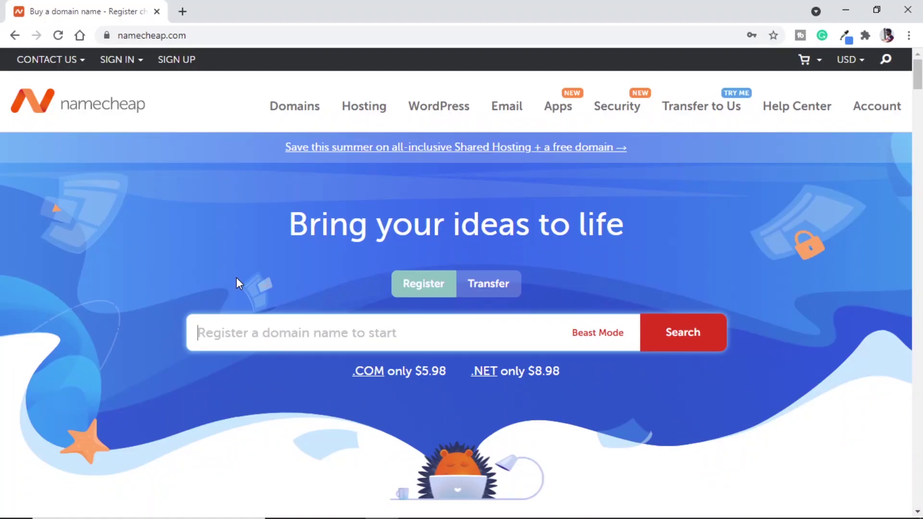
pyautogui.click(148, 113)
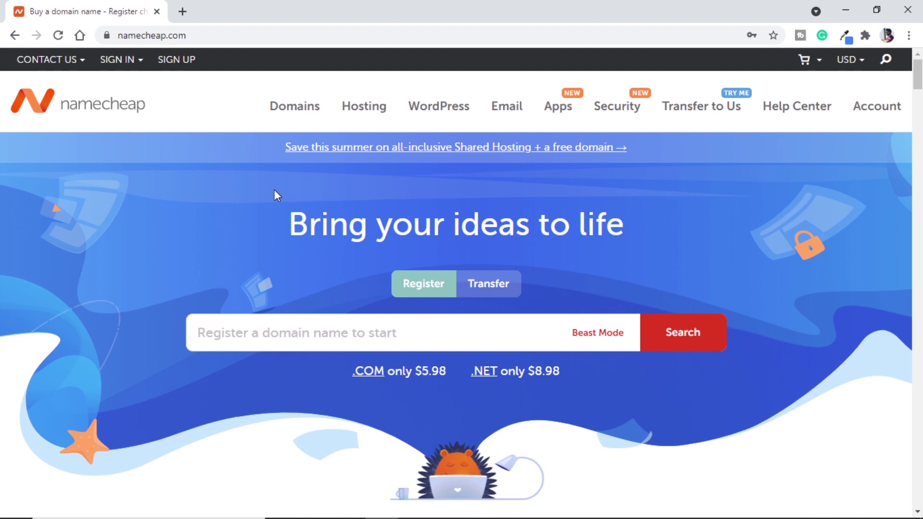
# Show Namecheap's Shared Hosting plans with prices in Indian rupees (INR).
pyautogui.moveTo(298, 102)
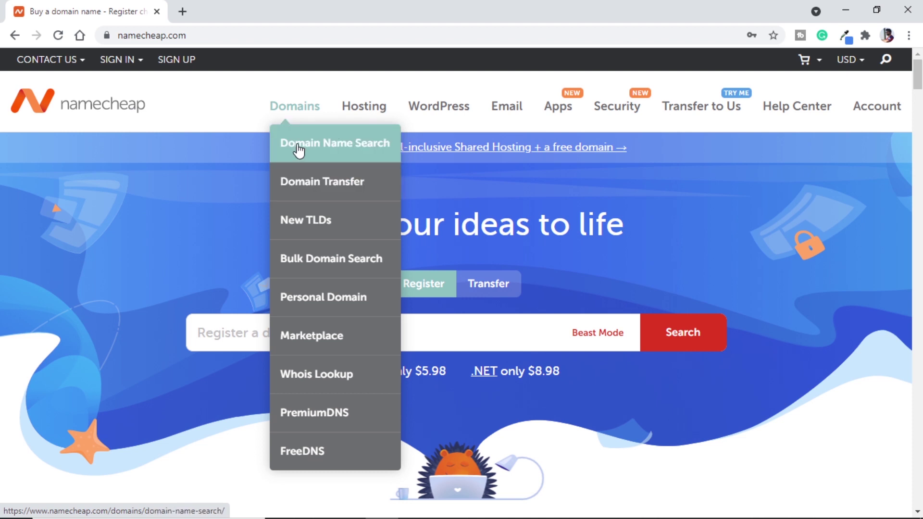
pyautogui.moveTo(352, 118)
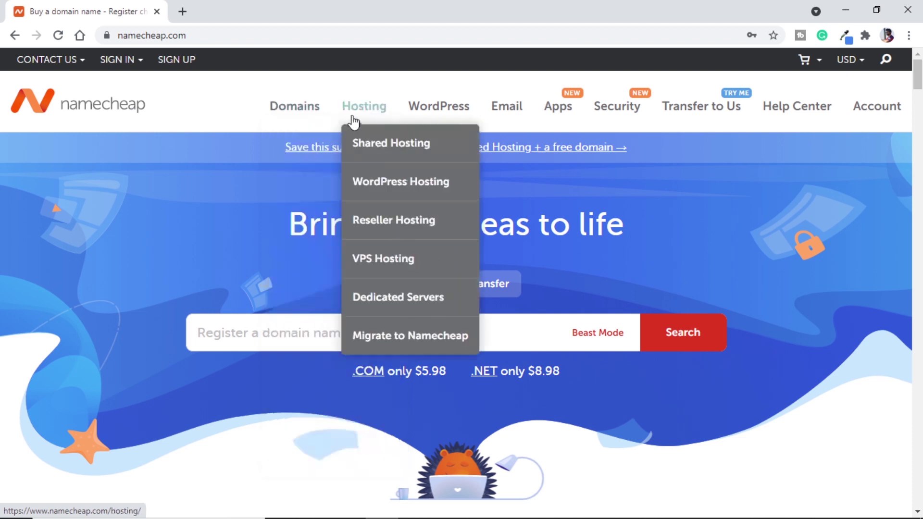
pyautogui.click(372, 144)
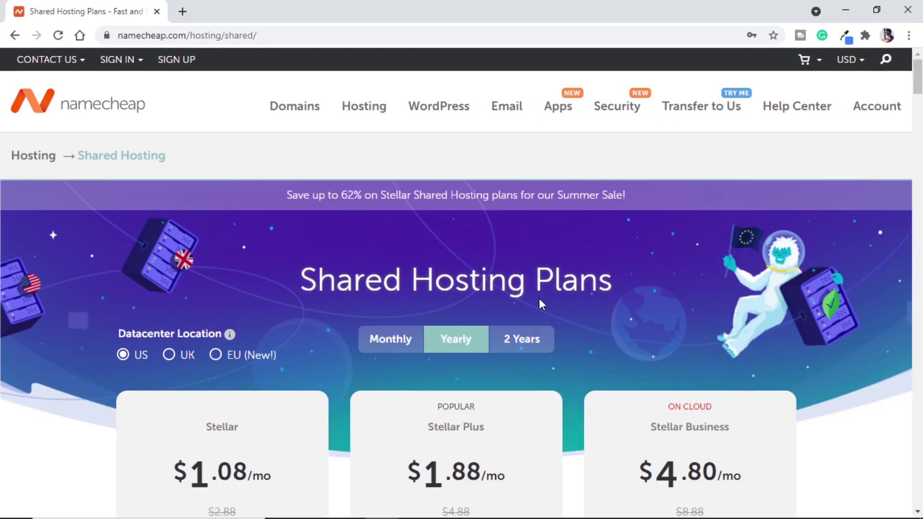
pyautogui.moveTo(850, 60)
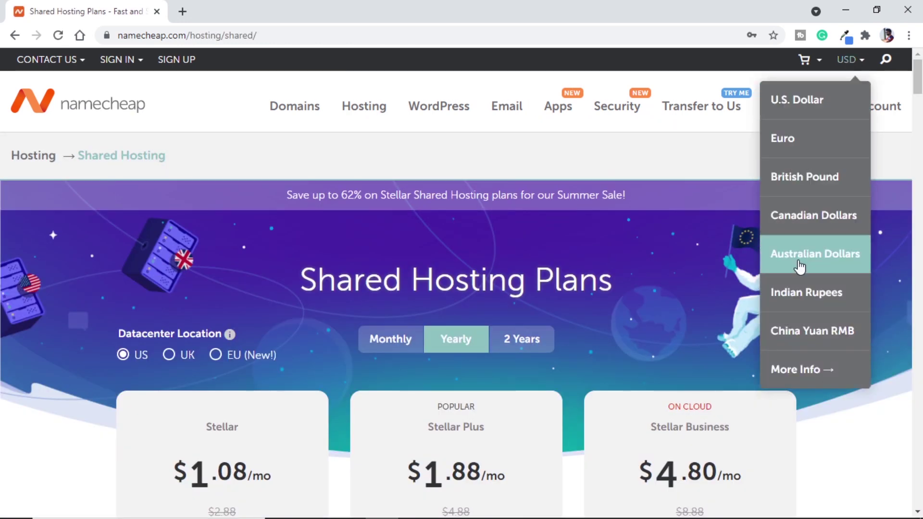
pyautogui.click(802, 293)
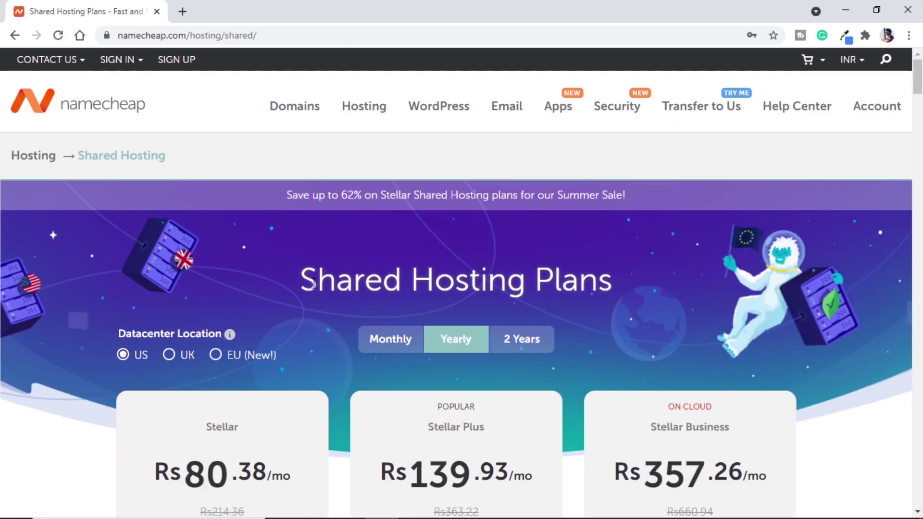
pyautogui.scroll(-3, 360, 286)
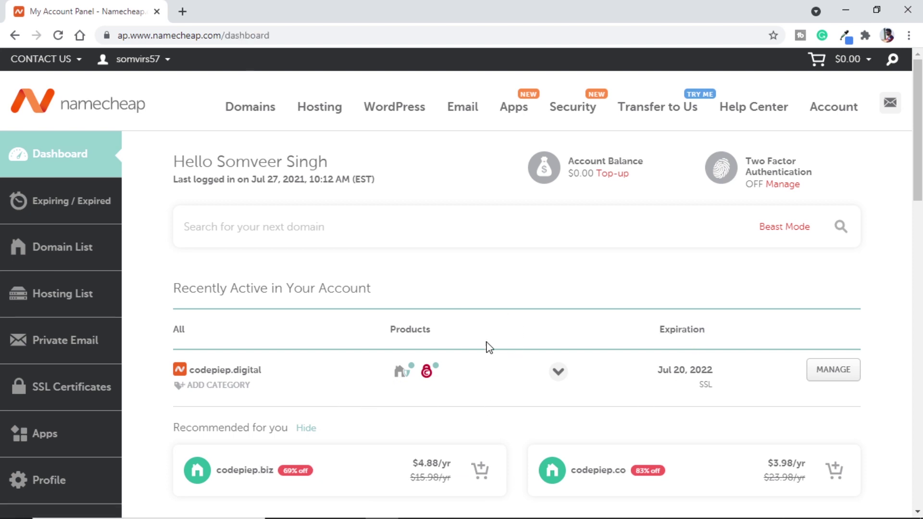
# From the Hosting List, go to codepiep.com/cpanel in a new browser tab.
pyautogui.click(48, 298)
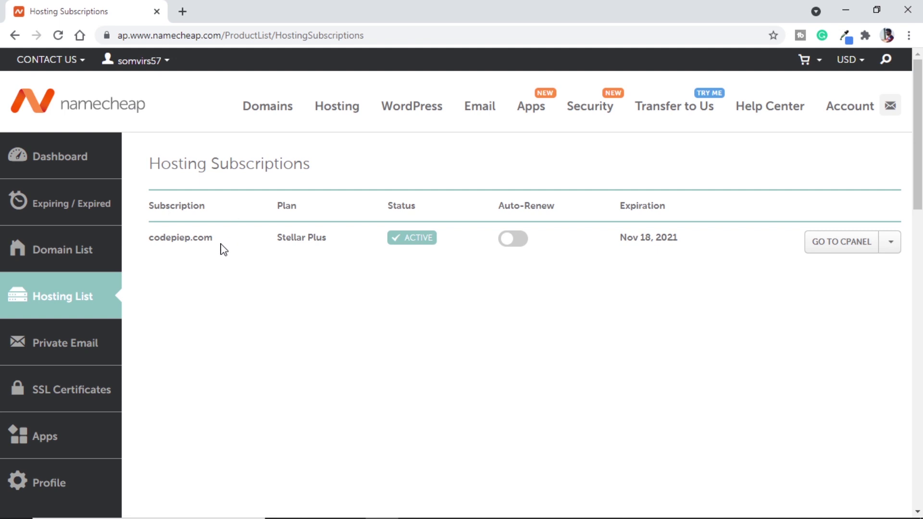
pyautogui.moveTo(222, 246); pyautogui.dragTo(146, 245)
pyautogui.click(147, 246)
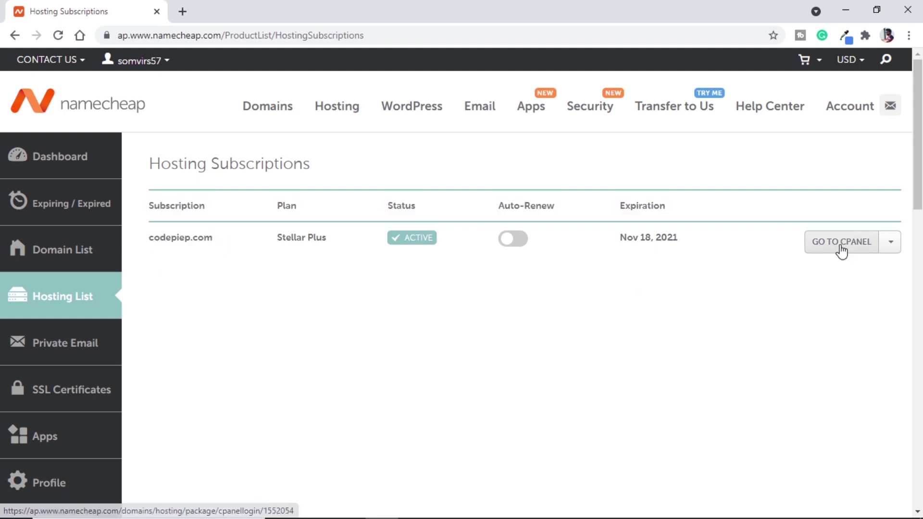
pyautogui.click(182, 11)
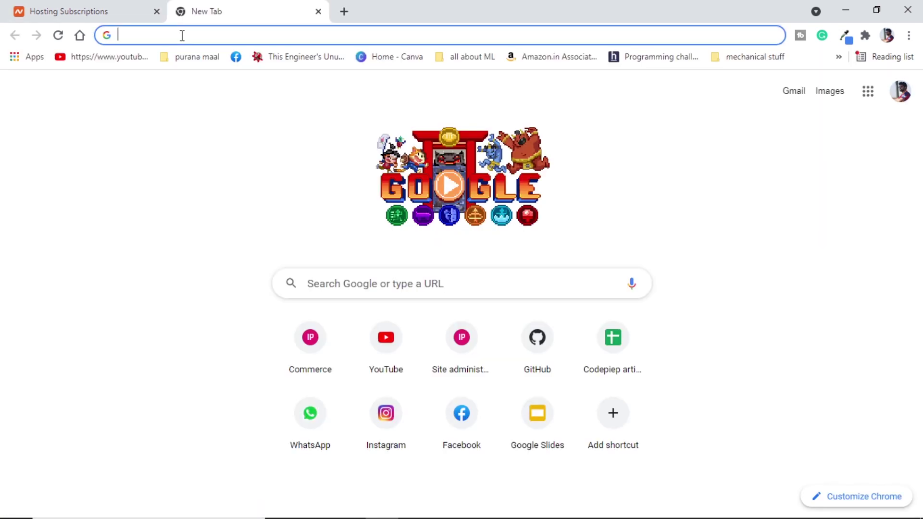
pyautogui.write('codepiep.com:2083')
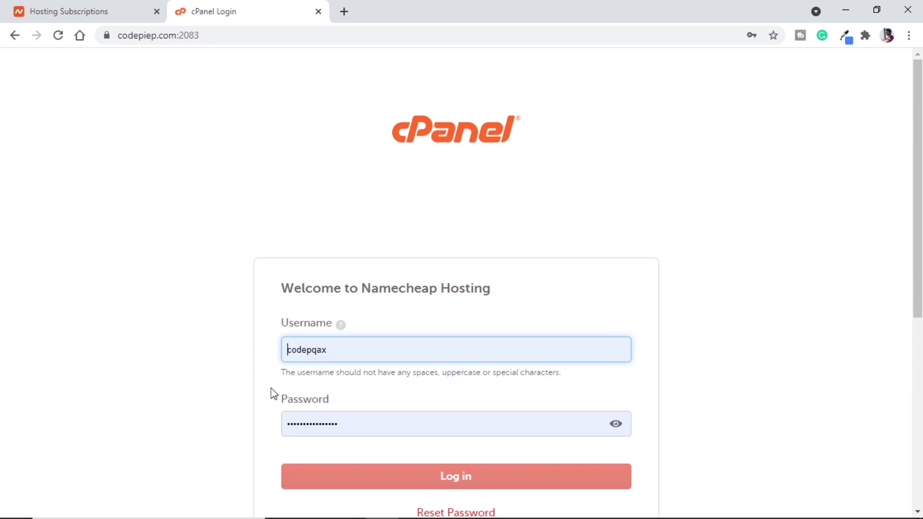
# Log in to cPanel and look through the dashboard for Setup Python App.
pyautogui.click(444, 475)
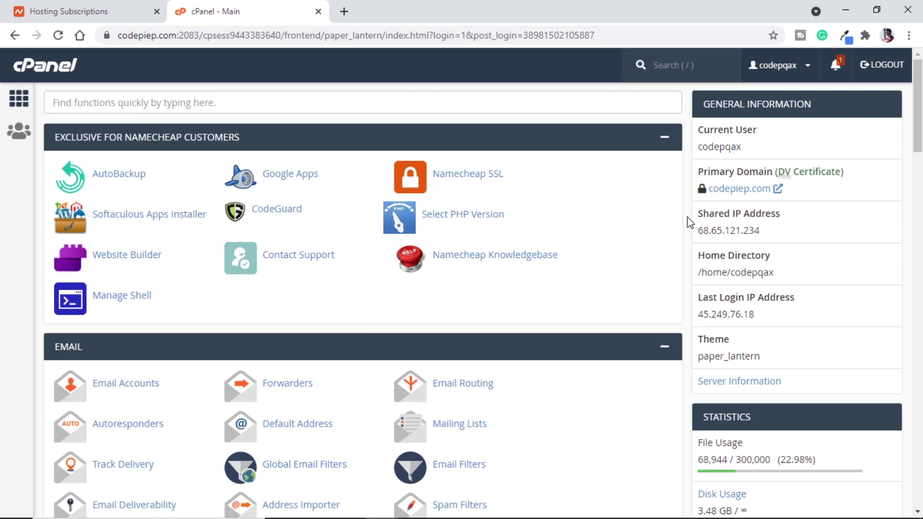
pyautogui.scroll(-20, 690, 222)
pyautogui.scroll(-6, 691, 222)
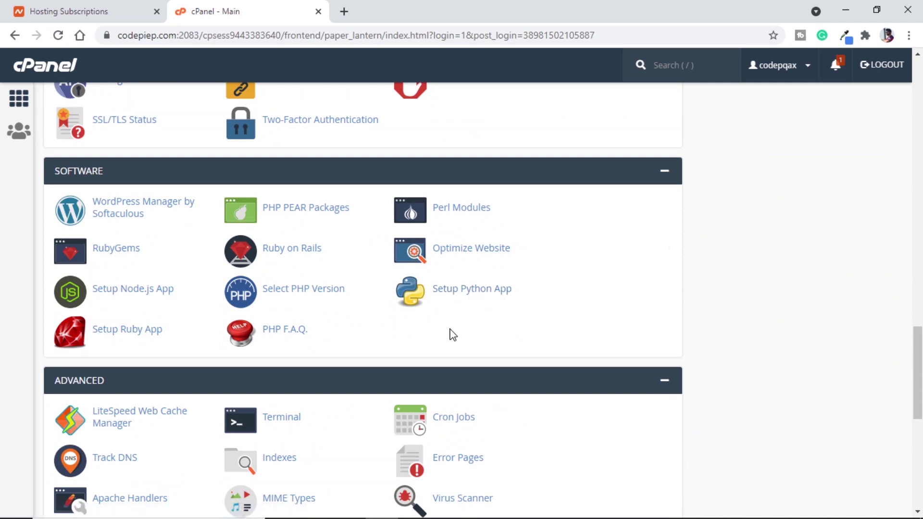
pyautogui.press('/')
pyautogui.scroll(16, 691, 306)
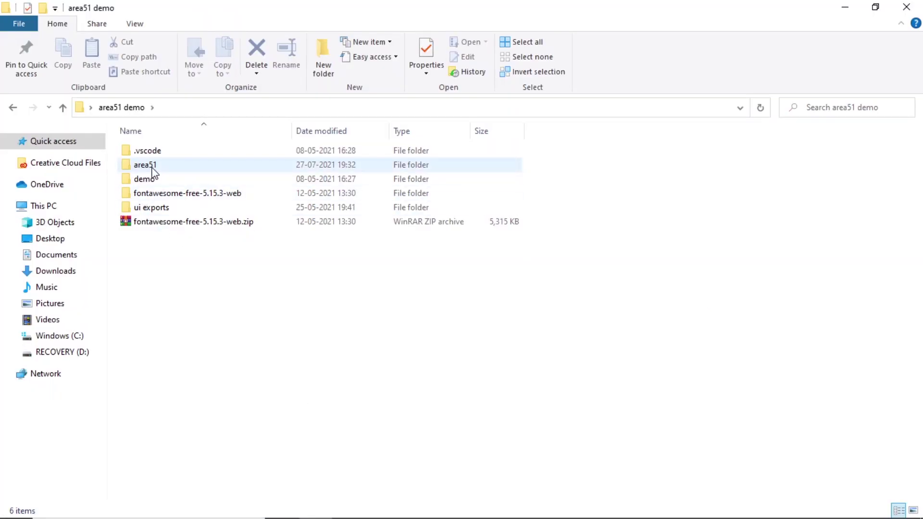
# Archive the area51 folder as ZIP file area51_demo.zip with WinRAR.
pyautogui.doubleClick(155, 168)
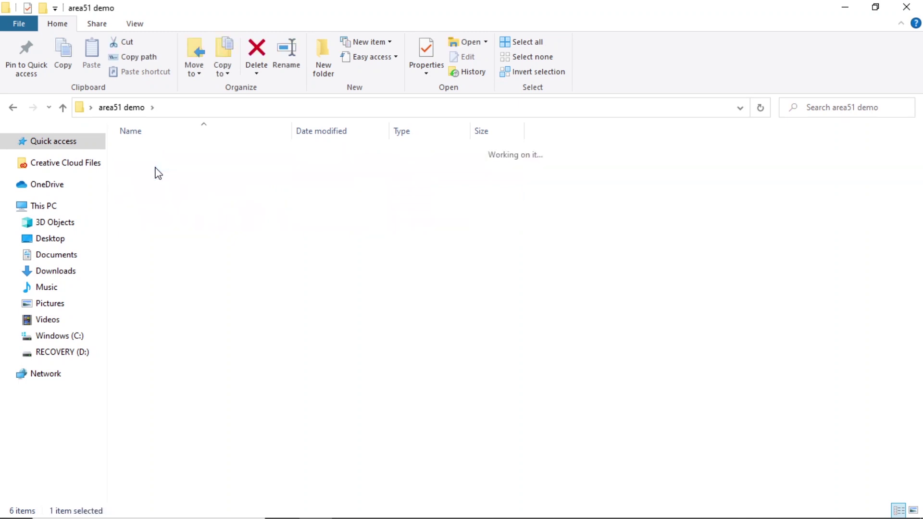
pyautogui.click(141, 108)
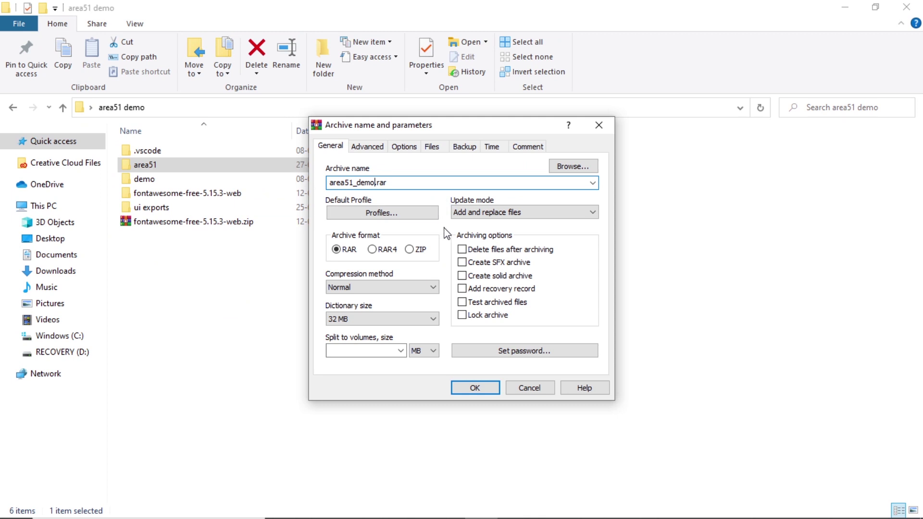
pyautogui.click(410, 250)
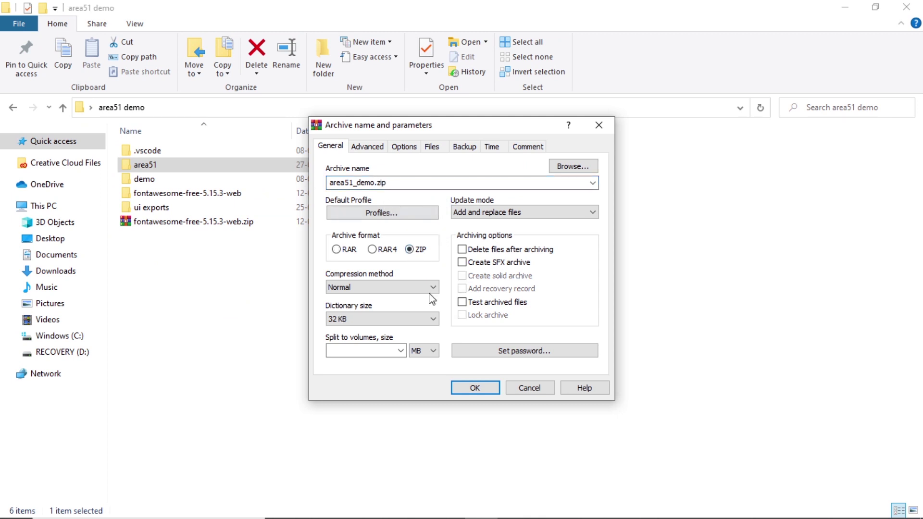
pyautogui.click(475, 388)
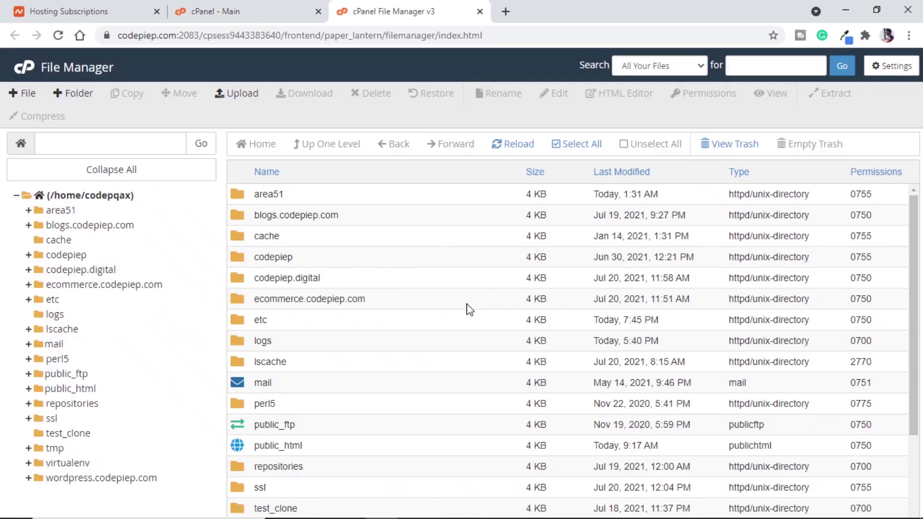
# Upload area51_demo.zip (88.12 MB) to /home/codepqax, then return to the file listing.
pyautogui.click(234, 94)
pyautogui.click(455, 286)
pyautogui.click(176, 174)
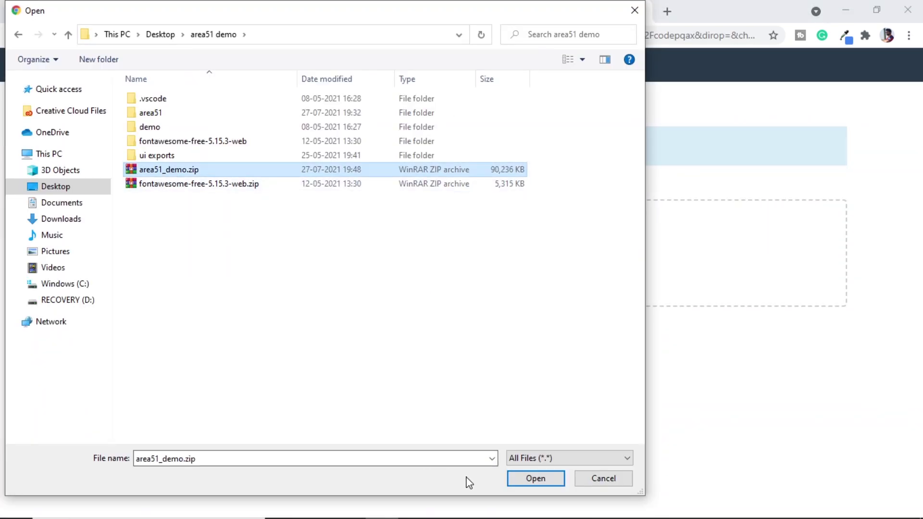
pyautogui.click(535, 479)
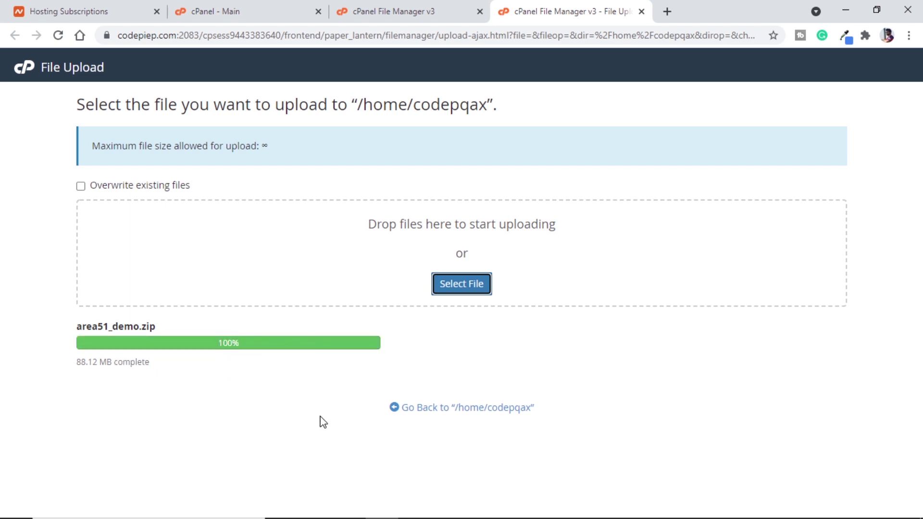
pyautogui.click(462, 408)
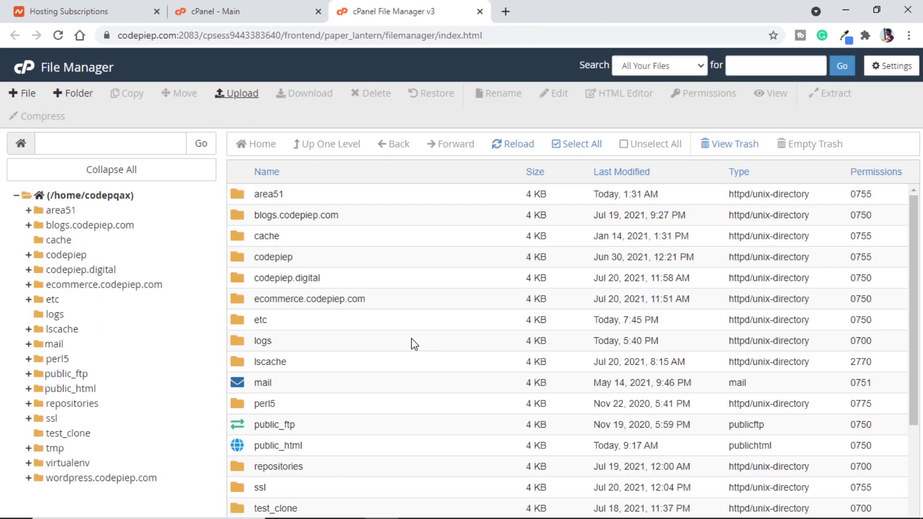
# Extract area51_demo.zip into the area51_demo folder and open its area51 subfolder.
pyautogui.scroll(-3, 411, 342)
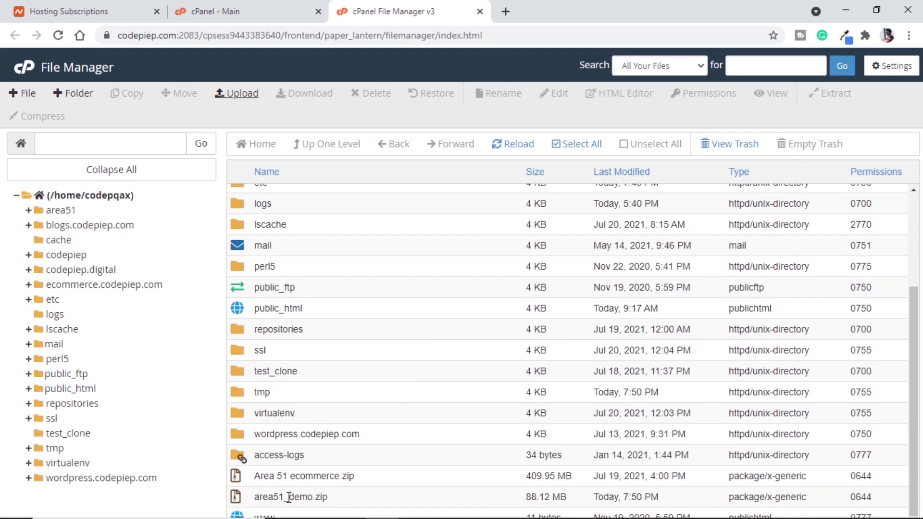
pyautogui.rightClick(362, 500)
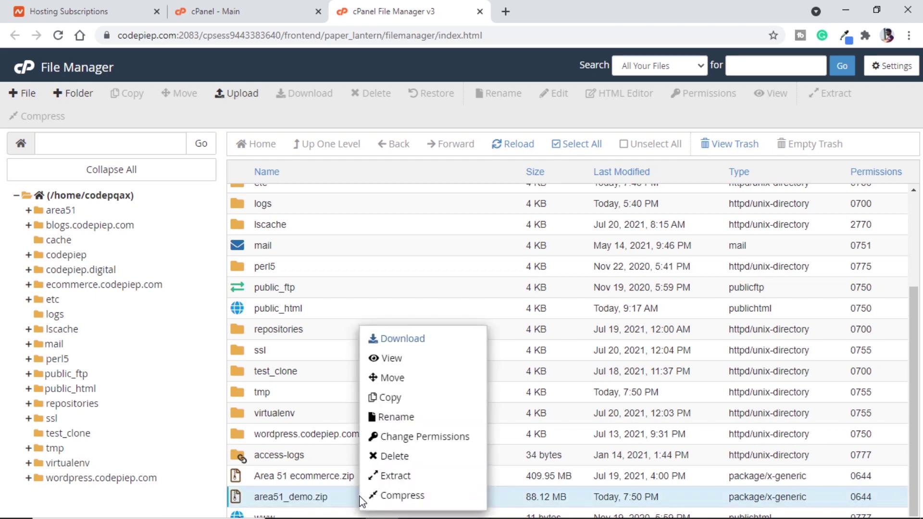
pyautogui.click(407, 477)
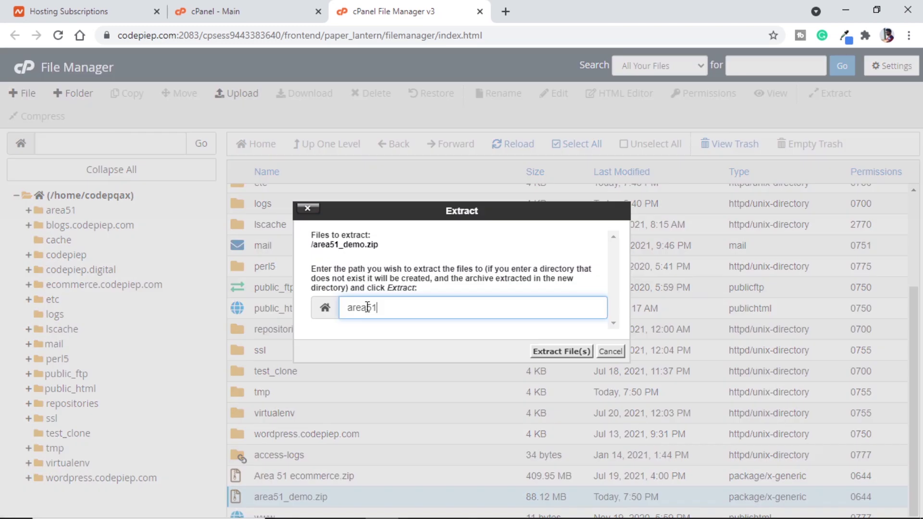
pyautogui.write('_demo')
pyautogui.click(543, 351)
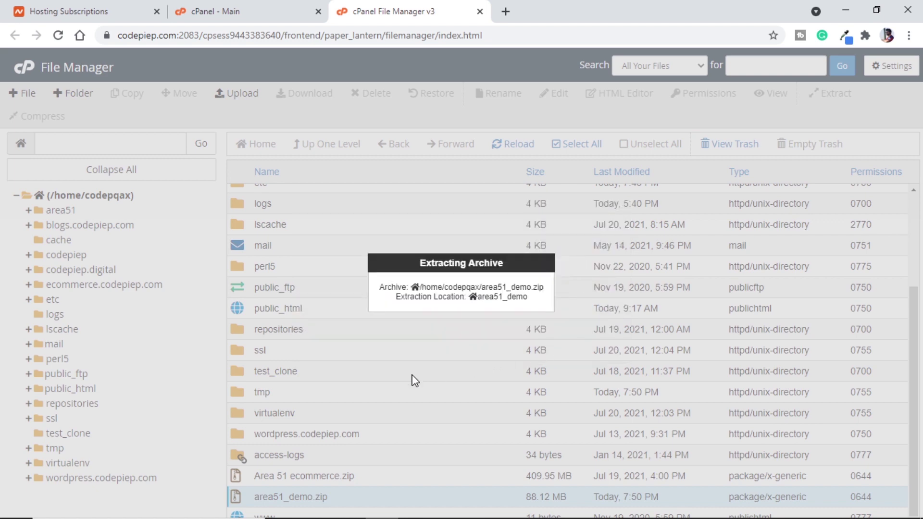
pyautogui.click(679, 422)
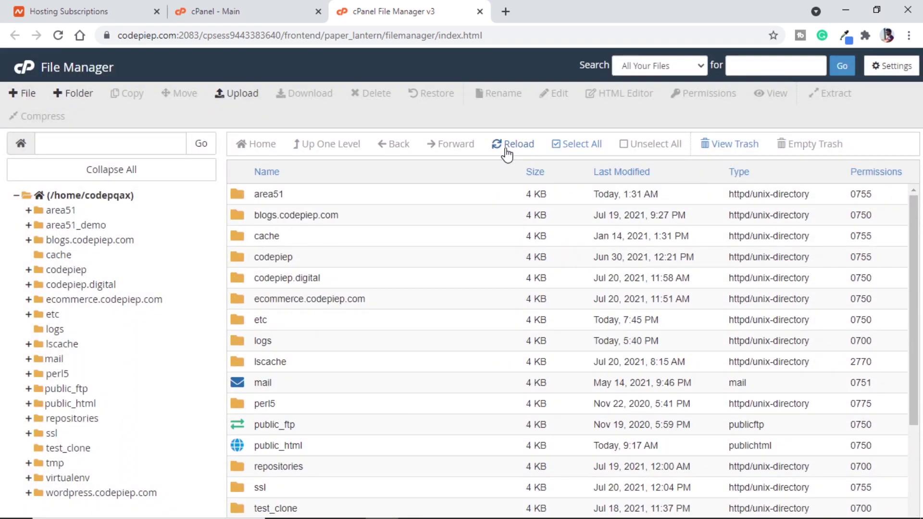
pyautogui.click(506, 152)
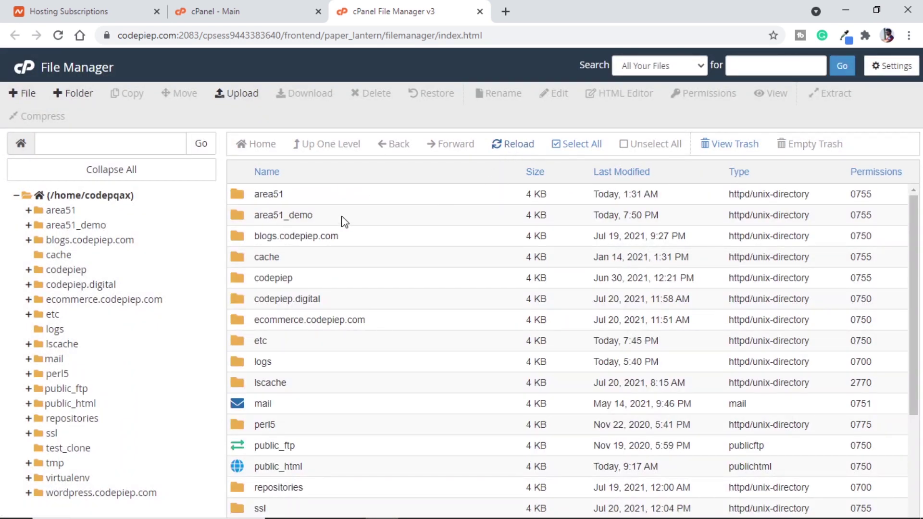
pyautogui.doubleClick(364, 222)
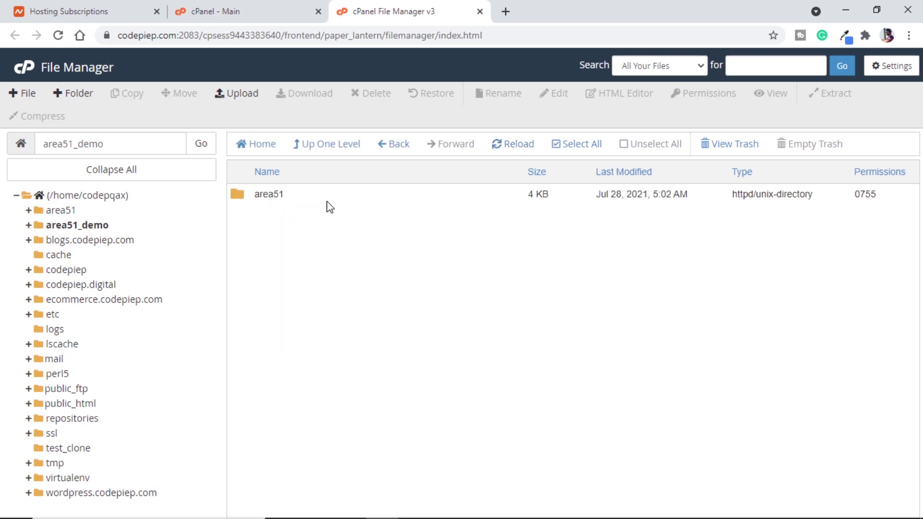
pyautogui.doubleClick(305, 193)
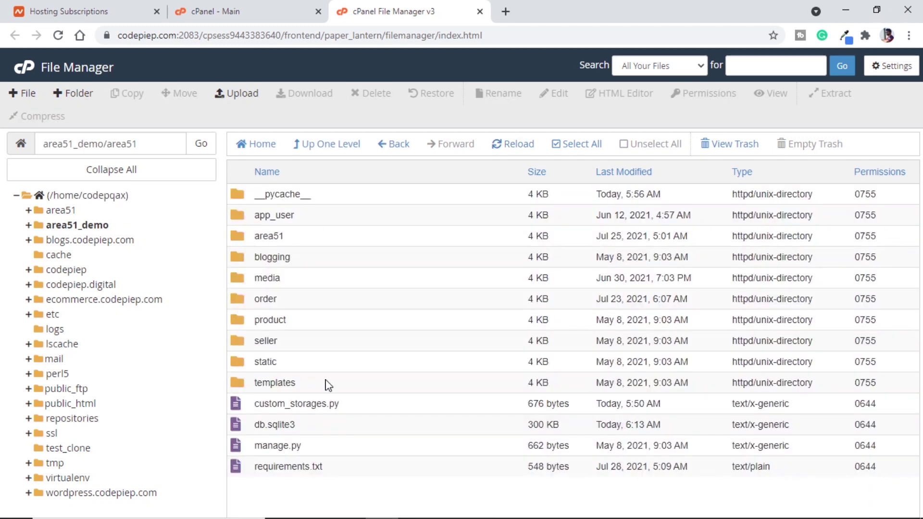
# Rename the inner area51 folder to area51_demo1.
pyautogui.click(396, 152)
pyautogui.rightClick(326, 199)
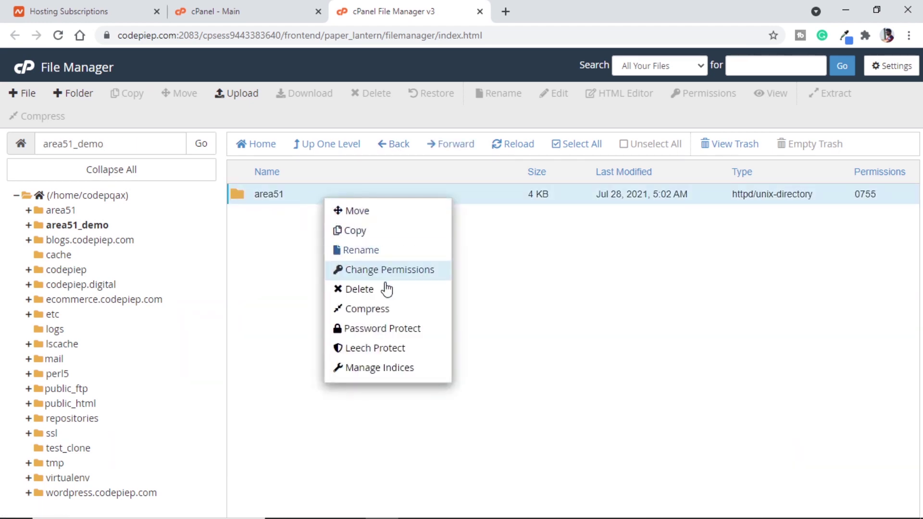
pyautogui.click(361, 250)
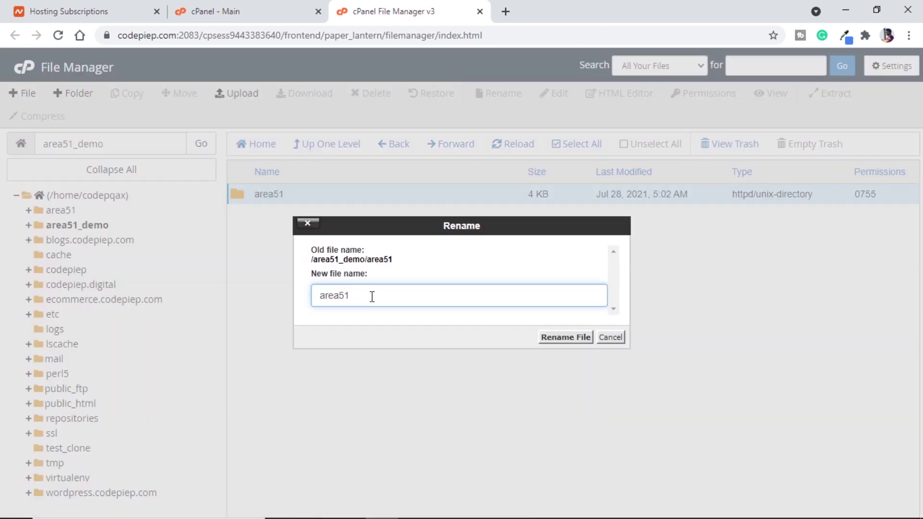
pyautogui.write('_demo1')
pyautogui.click(563, 338)
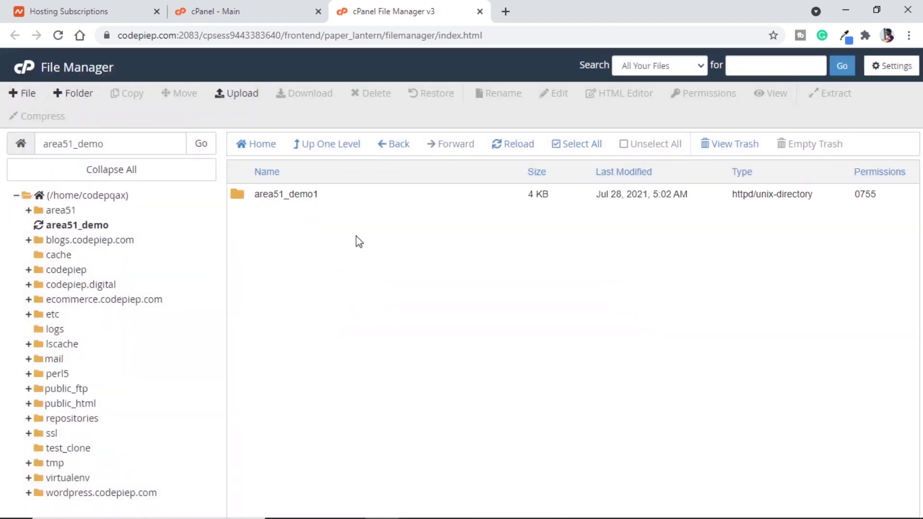
# Move area51_demo1 up into the home folder.
pyautogui.click(361, 200)
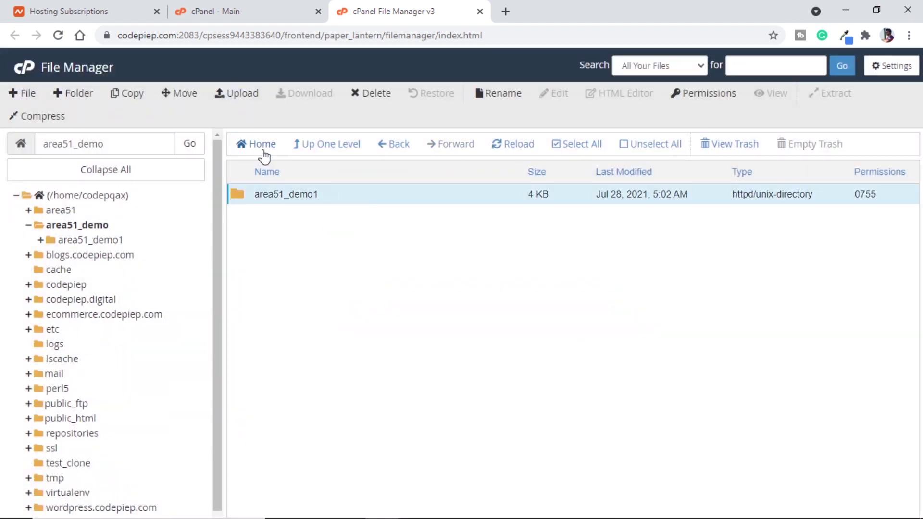
pyautogui.click(168, 102)
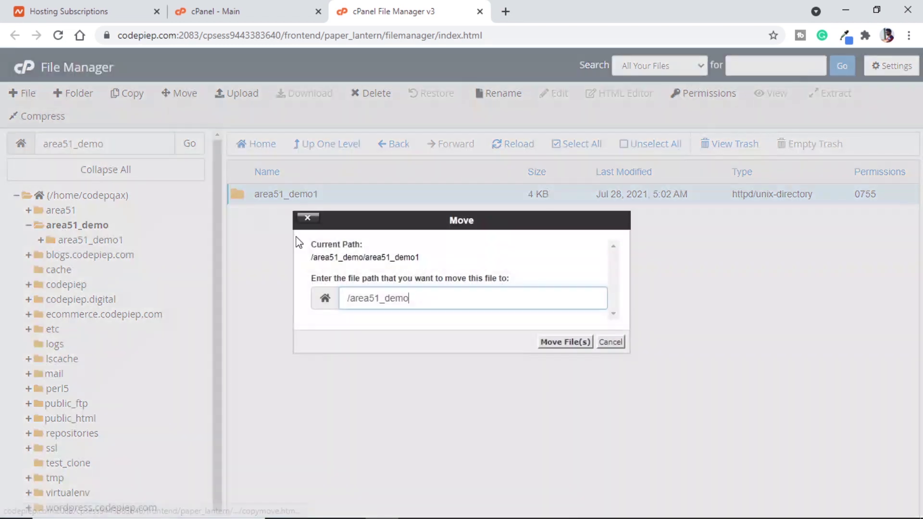
pyautogui.tripleClick(388, 299)
pyautogui.press('BackSpace')
pyautogui.click(560, 346)
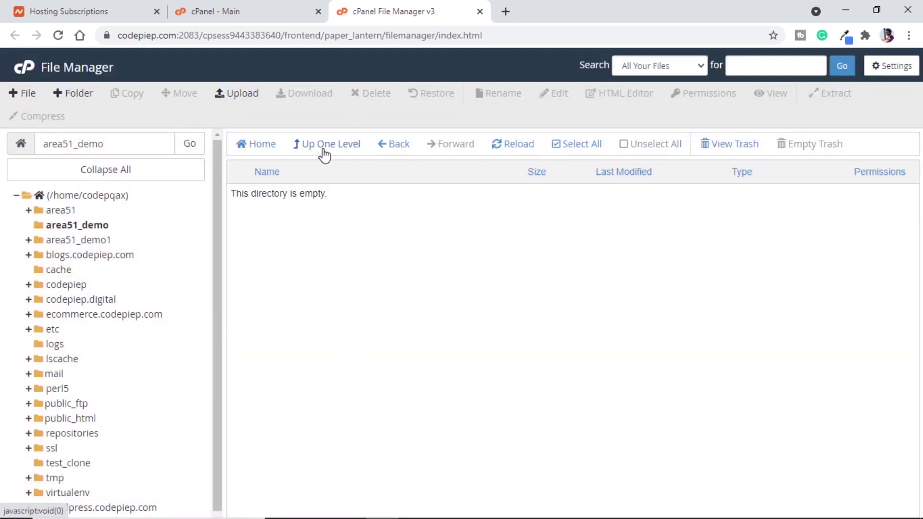
pyautogui.click(249, 145)
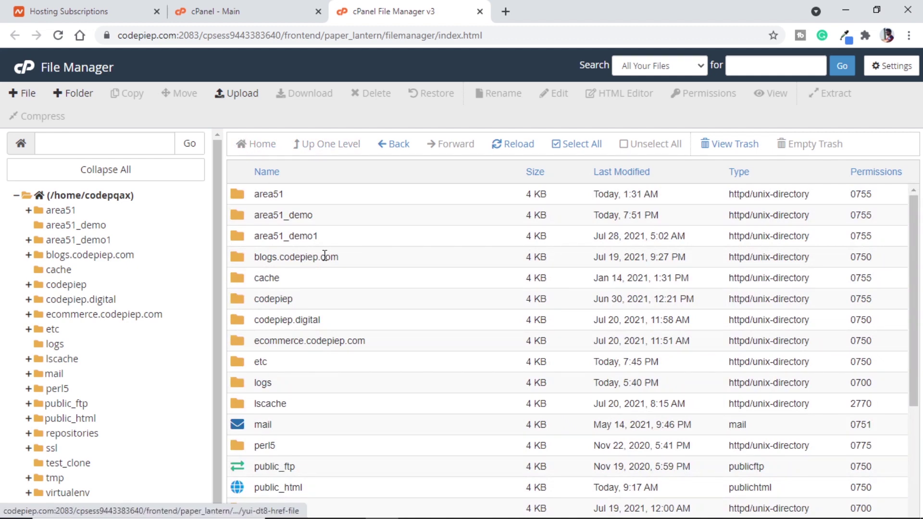
# Permanently delete the empty area51_demo folder.
pyautogui.click(335, 220)
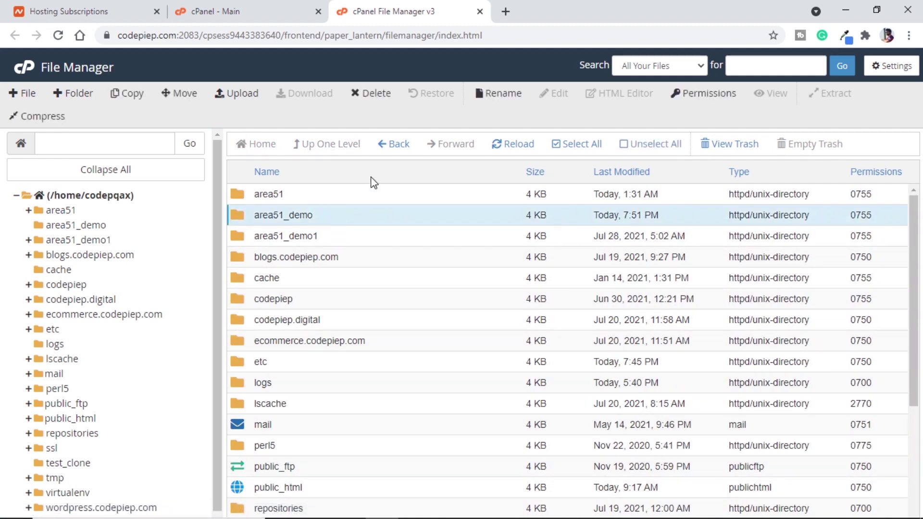
pyautogui.click(370, 97)
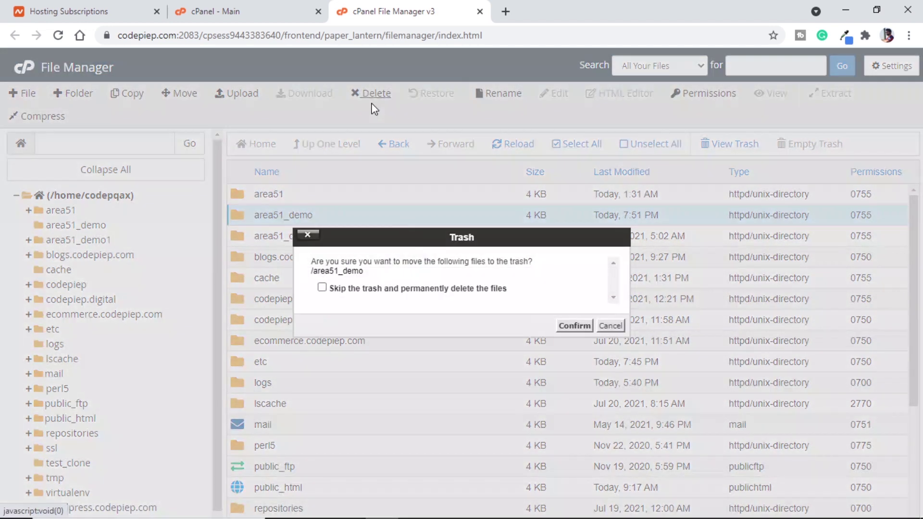
pyautogui.click(373, 292)
pyautogui.click(562, 329)
# Rename area51_demo1 to area51_demo and check its contents.
pyautogui.rightClick(324, 217)
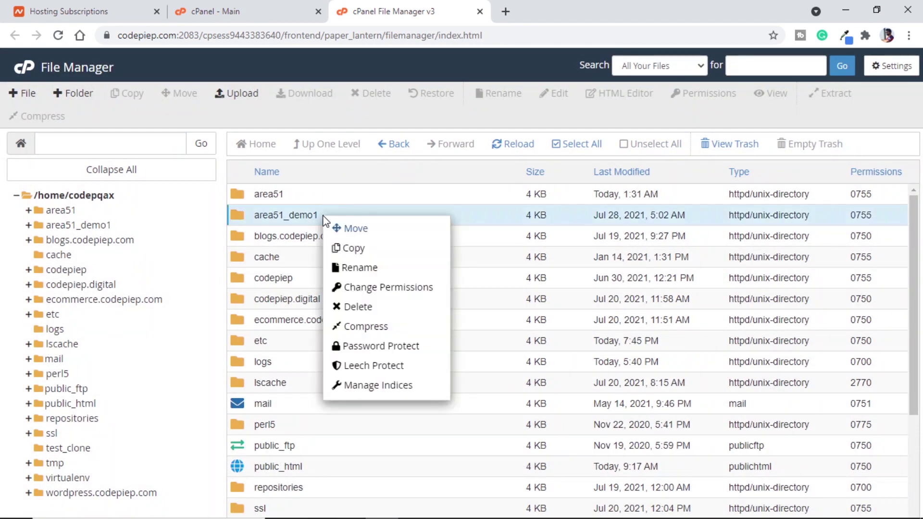
pyautogui.click(378, 268)
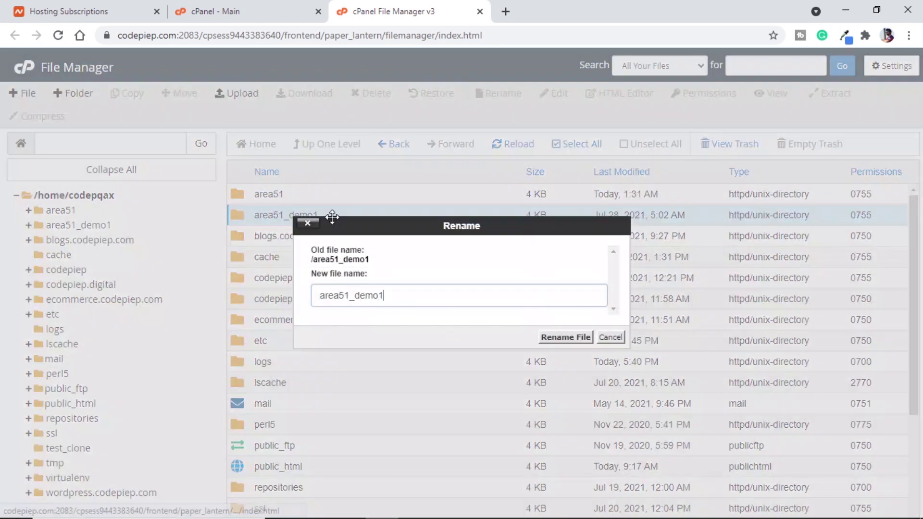
pyautogui.click(564, 337)
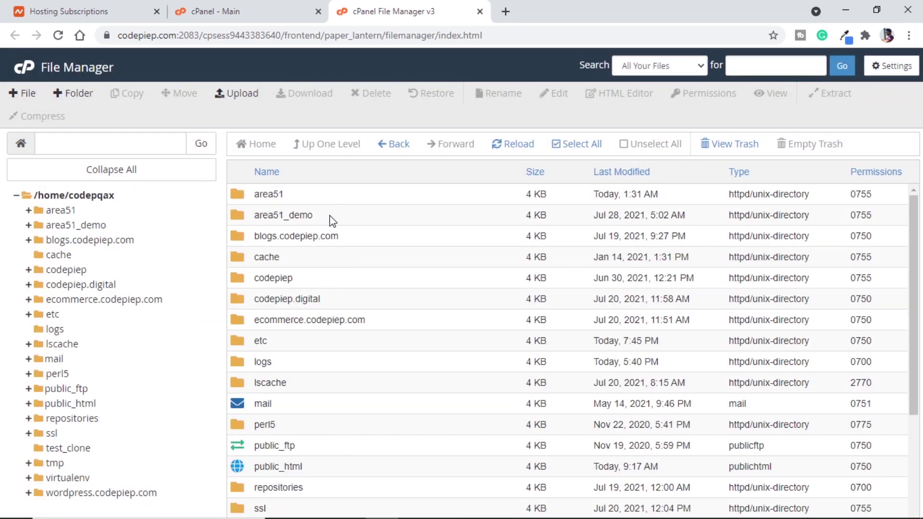
pyautogui.doubleClick(327, 218)
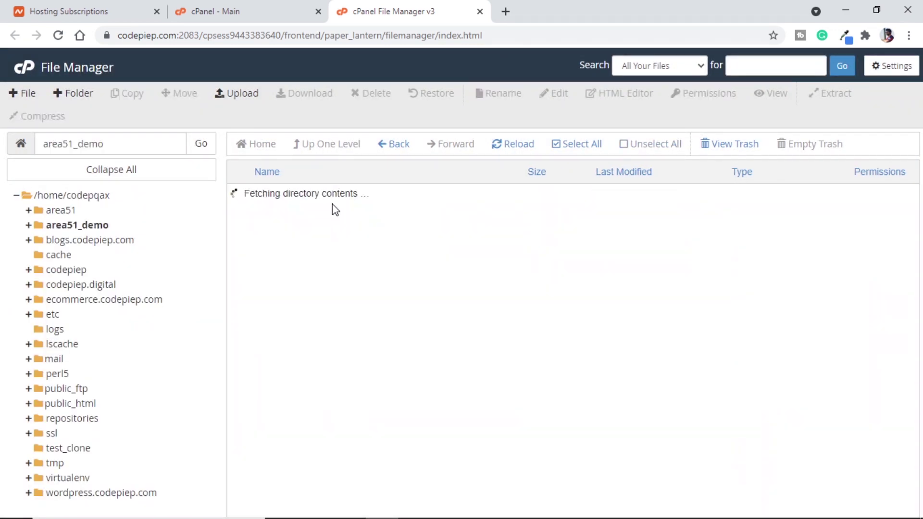
pyautogui.press('BackSpace')
# In Setup Python App, delete the existing codepiep.com application.
pyautogui.click(229, 11)
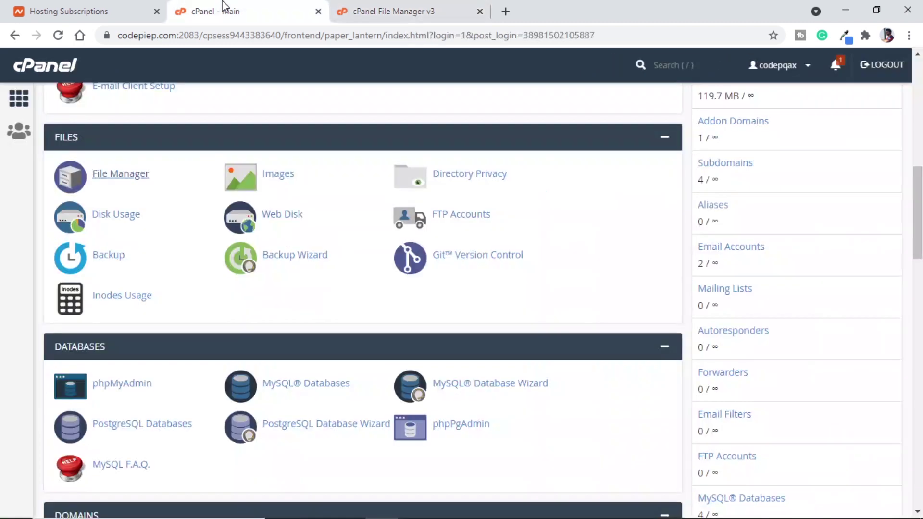
pyautogui.scroll(-10, 536, 313)
pyautogui.scroll(-5, 536, 313)
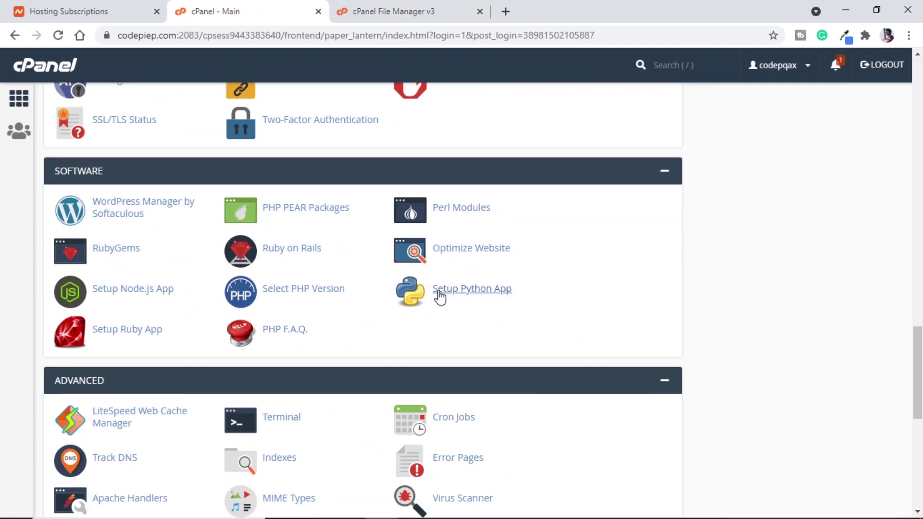
pyautogui.click(469, 292)
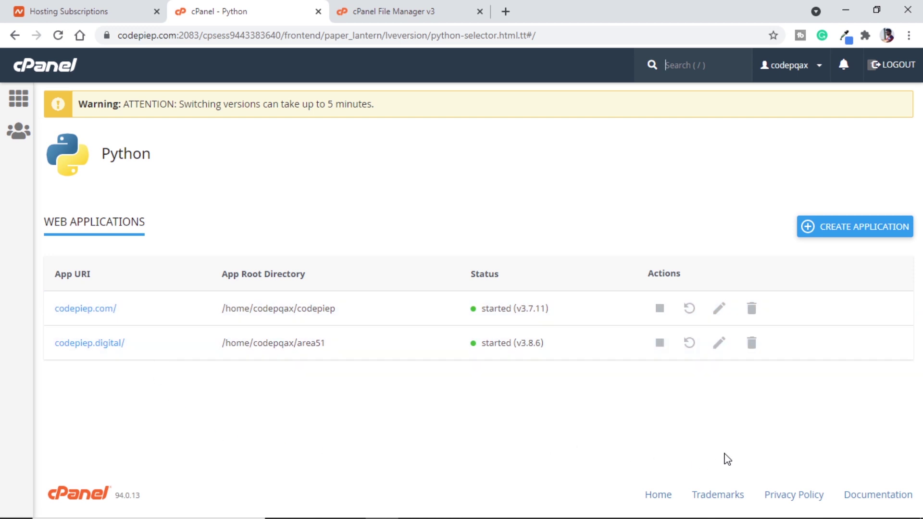
pyautogui.click(753, 309)
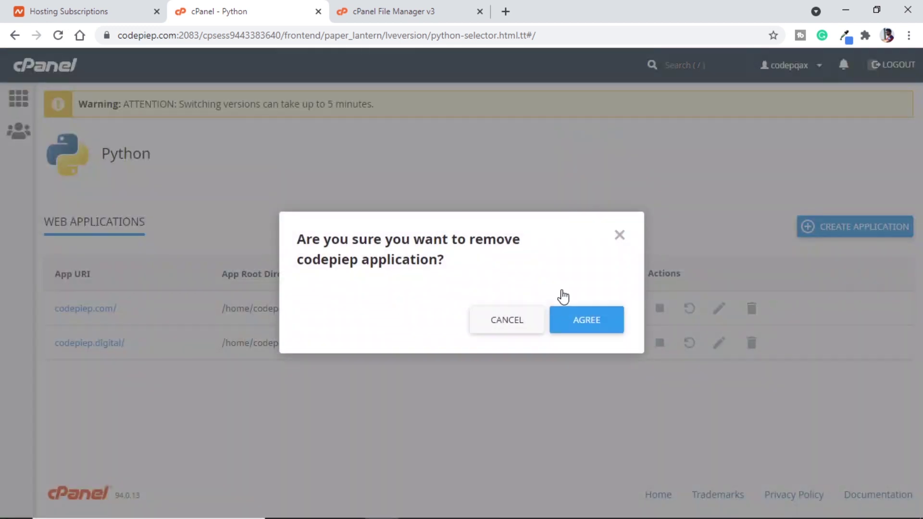
pyautogui.click(575, 323)
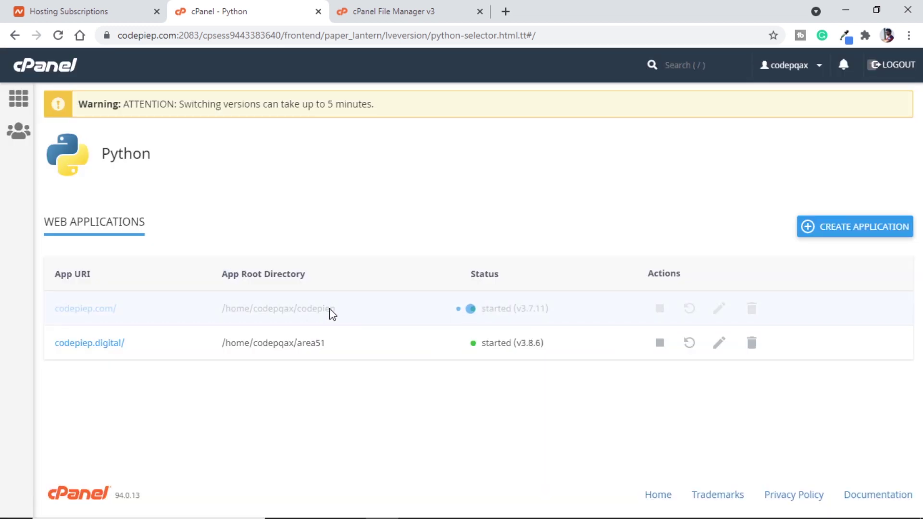
# Create a Python 3.8.6 application with application root area51_demo.
pyautogui.click(832, 230)
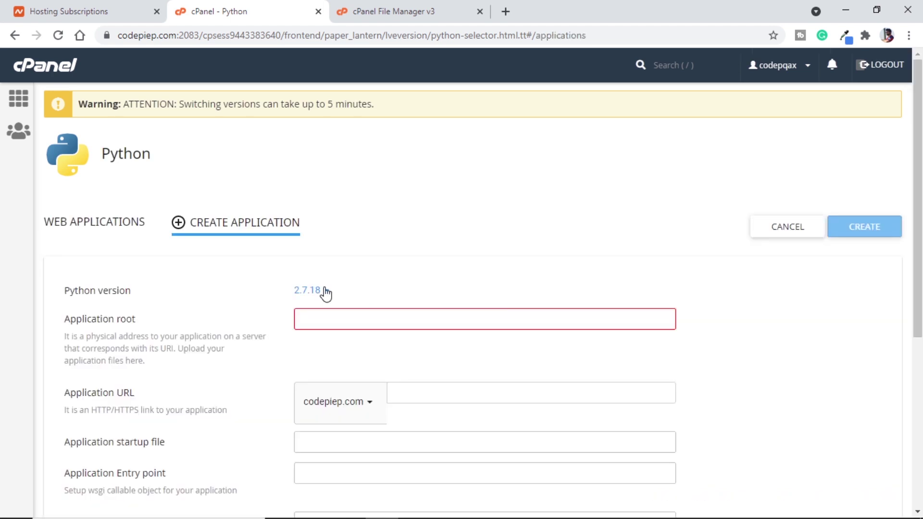
pyautogui.click(325, 293)
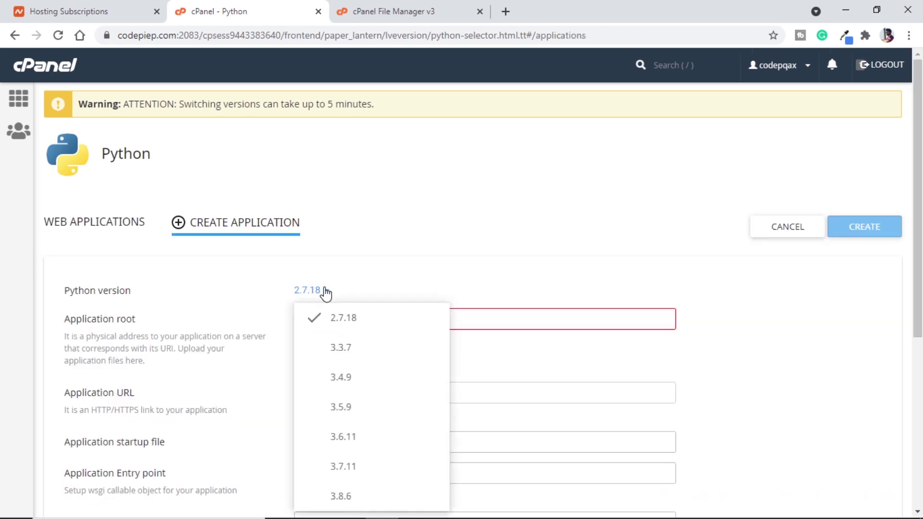
pyautogui.click(357, 502)
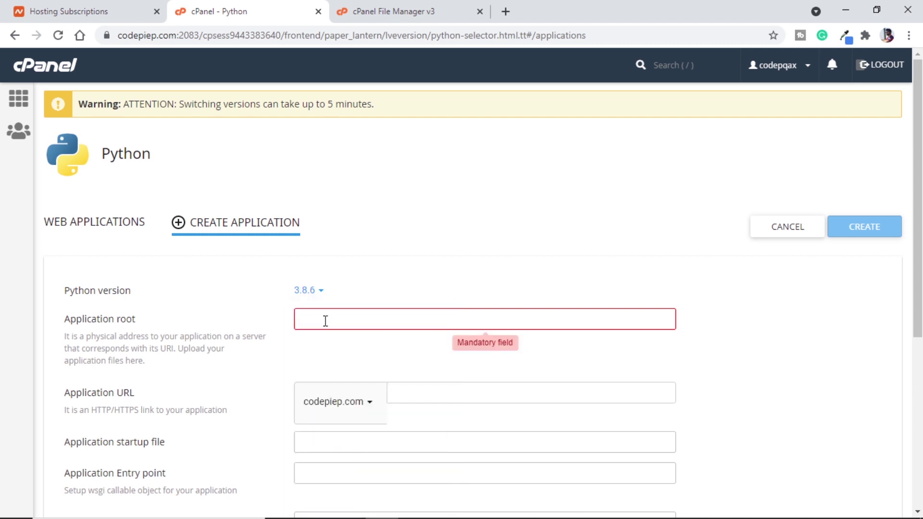
pyautogui.write('area51_demo')
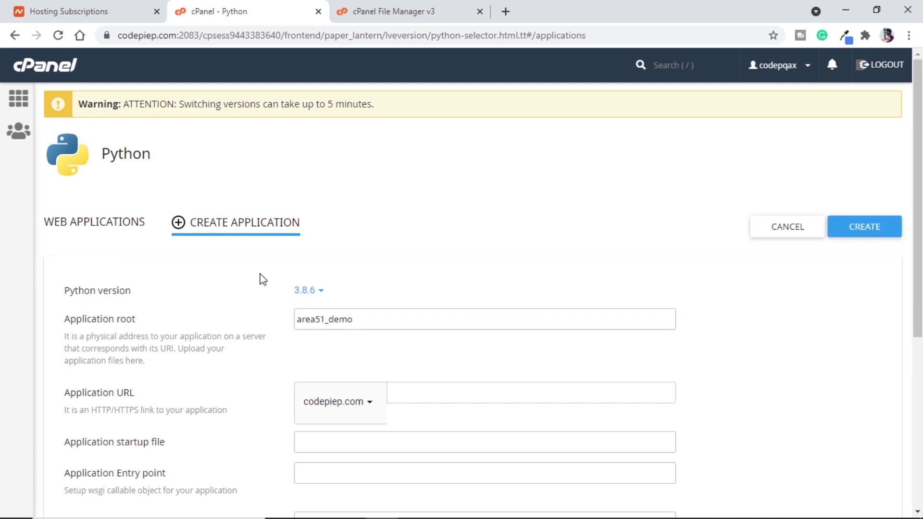
pyautogui.scroll(-3, 263, 280)
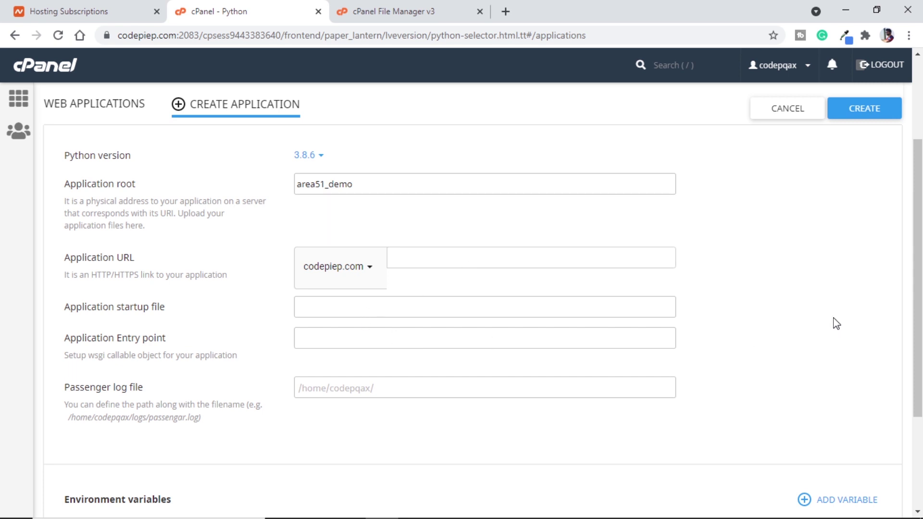
pyautogui.click(865, 115)
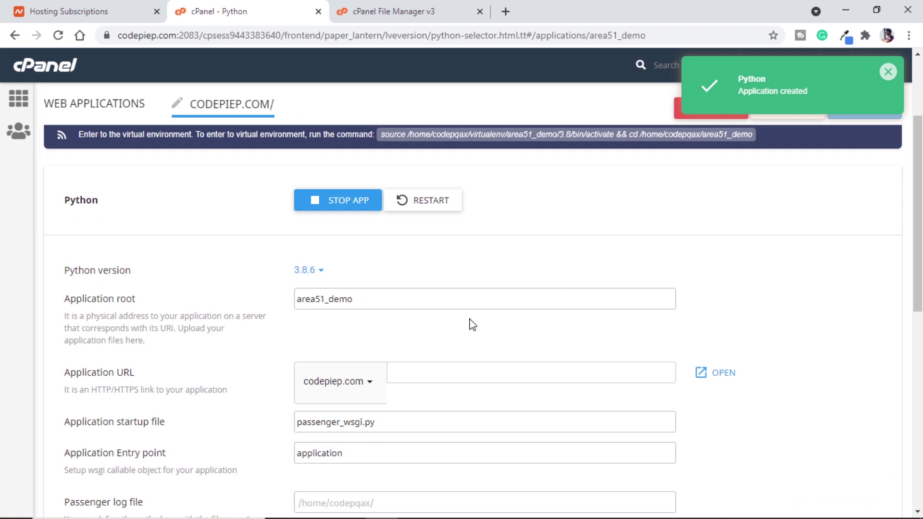
# Add requirements.txt as a configuration file of the area51_demo Python app.
pyautogui.scroll(-7, 472, 324)
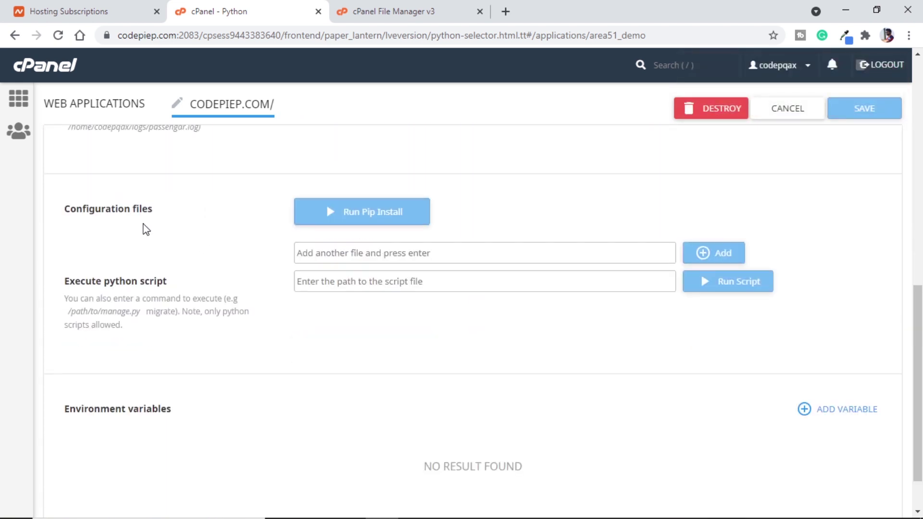
pyautogui.moveTo(63, 209); pyautogui.dragTo(181, 209)
pyautogui.click(205, 237)
pyautogui.write('re')
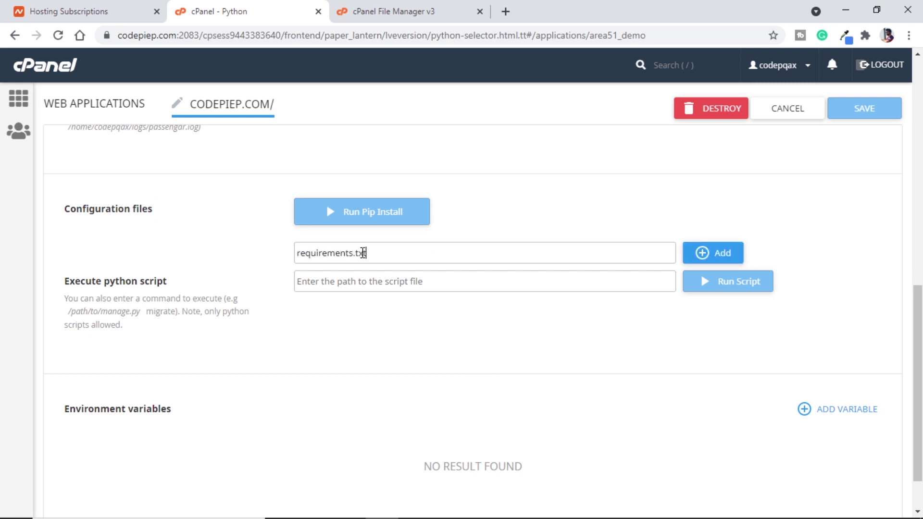
pyautogui.write('quirements.txt')
pyautogui.click(703, 254)
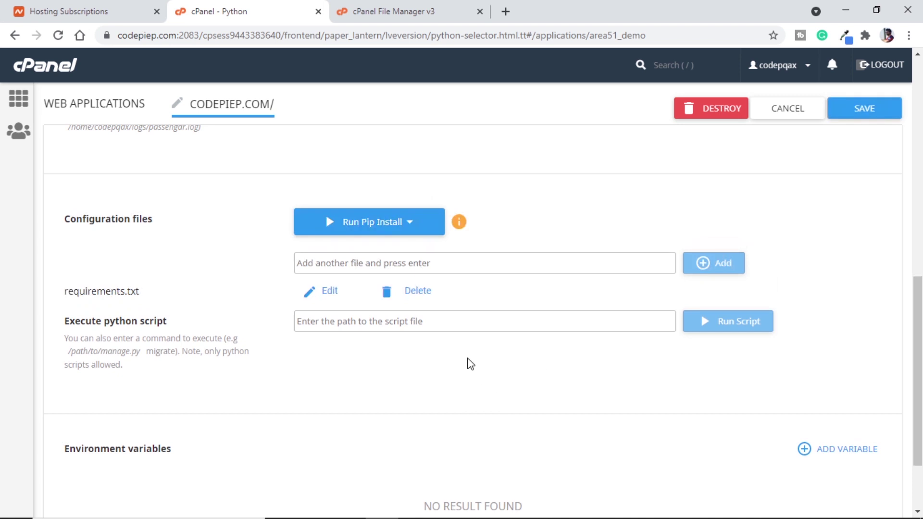
# Run pip install on requirements.txt to install the app's listed packages.
pyautogui.click(345, 225)
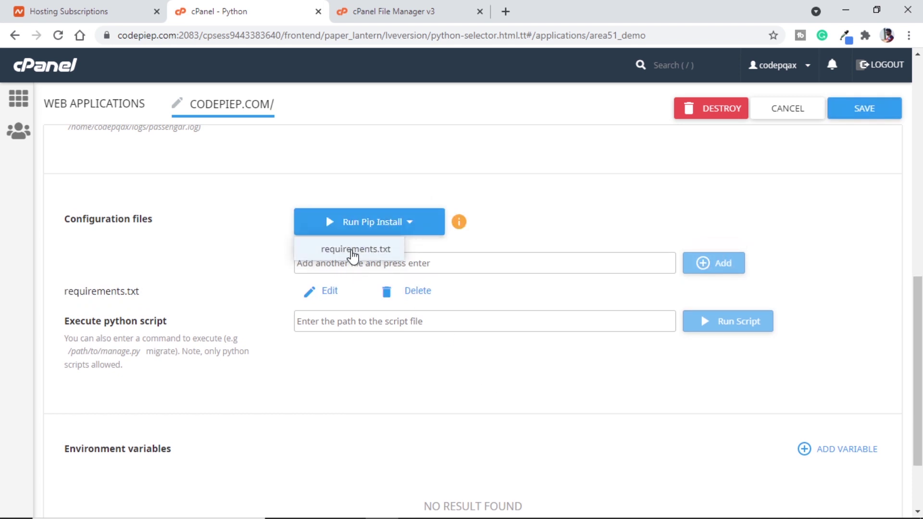
pyautogui.click(353, 250)
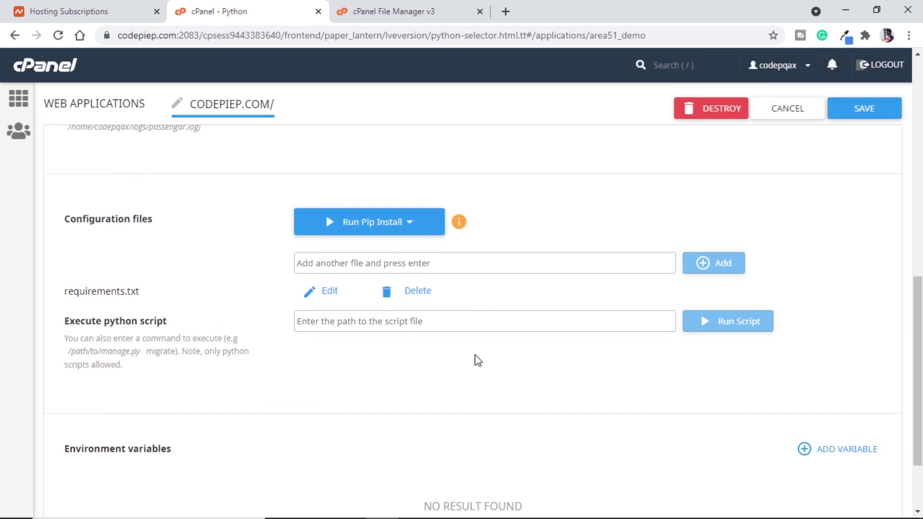
pyautogui.scroll(8, 474, 371)
pyautogui.scroll(1, 476, 371)
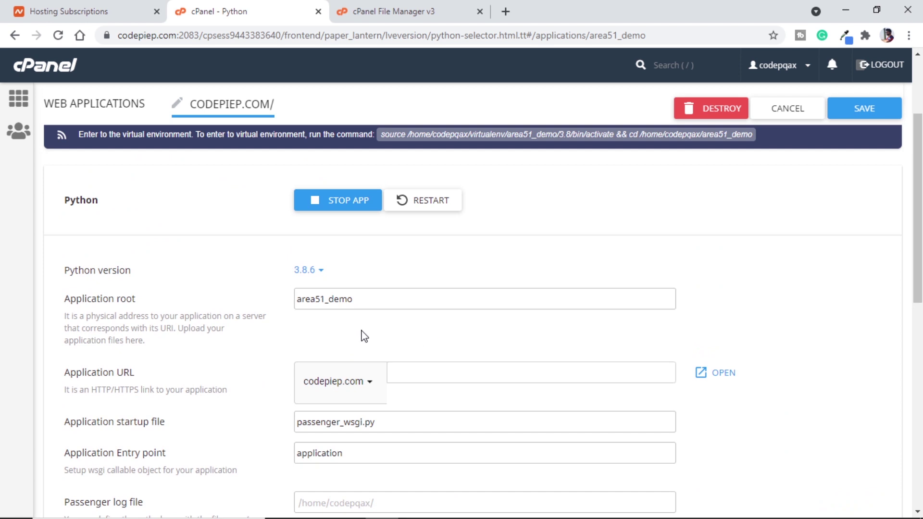
pyautogui.scroll(-1, 707, 370)
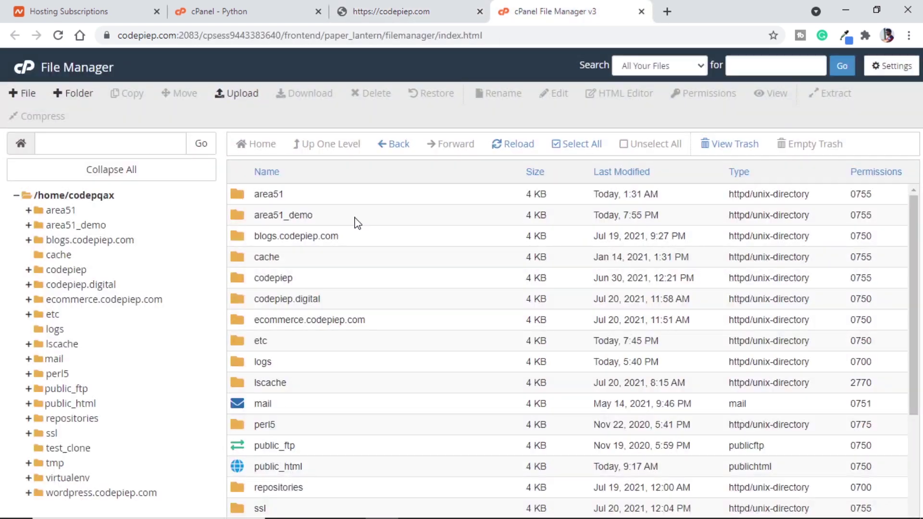
# In area51_demo/passenger_wsgi.py, comment out all sample code and add 'from area51.wsgi import application' first.
pyautogui.doubleClick(358, 219)
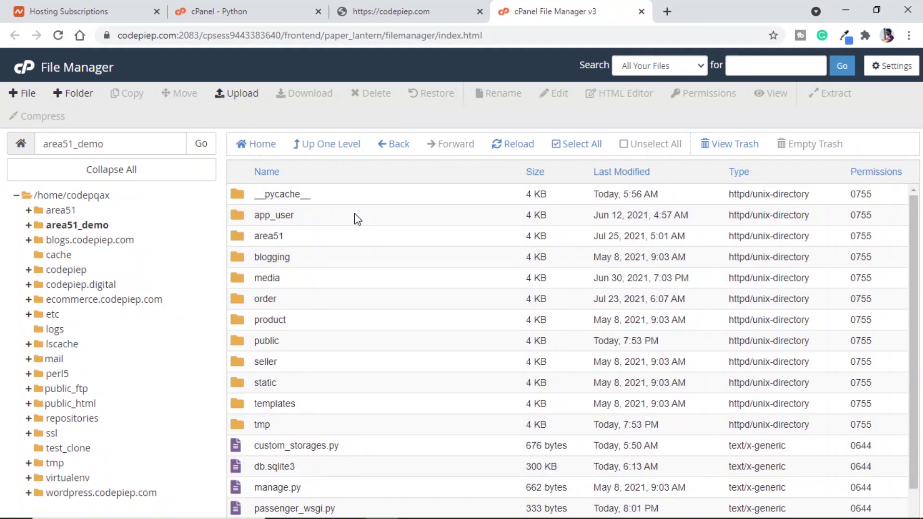
pyautogui.scroll(-1, 360, 236)
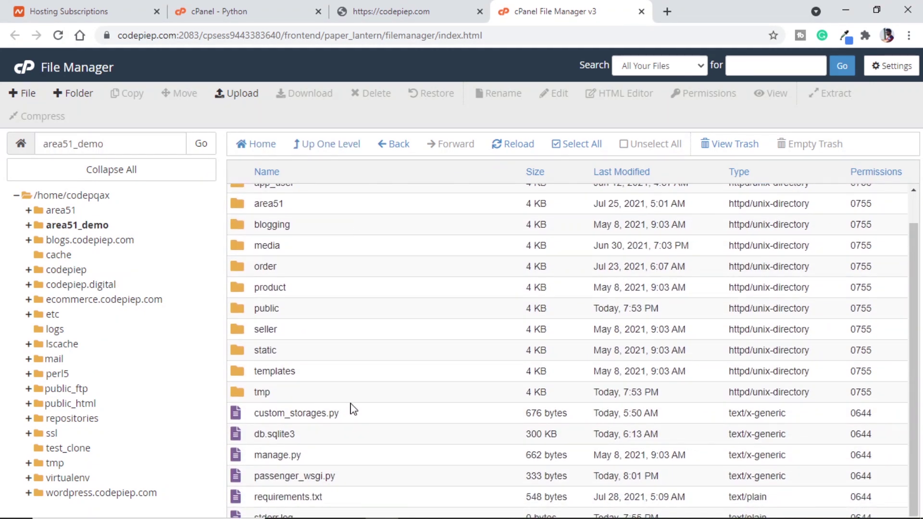
pyautogui.rightClick(369, 484)
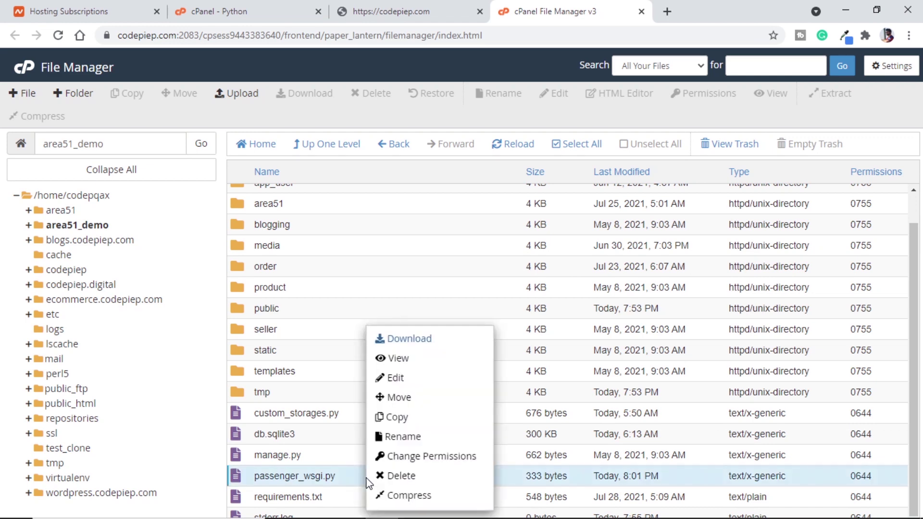
pyautogui.click(429, 379)
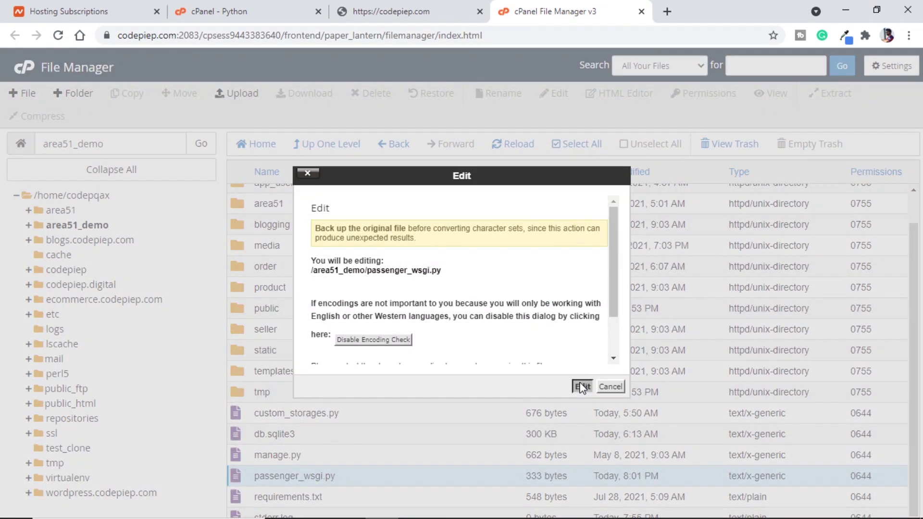
pyautogui.click(582, 387)
pyautogui.moveTo(182, 239); pyautogui.dragTo(36, 118)
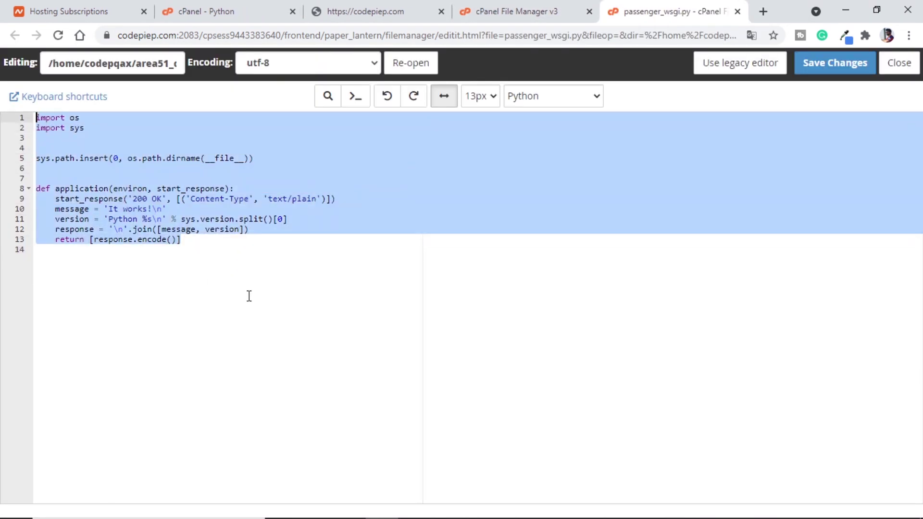
pyautogui.hotkey('ctrl', '/')
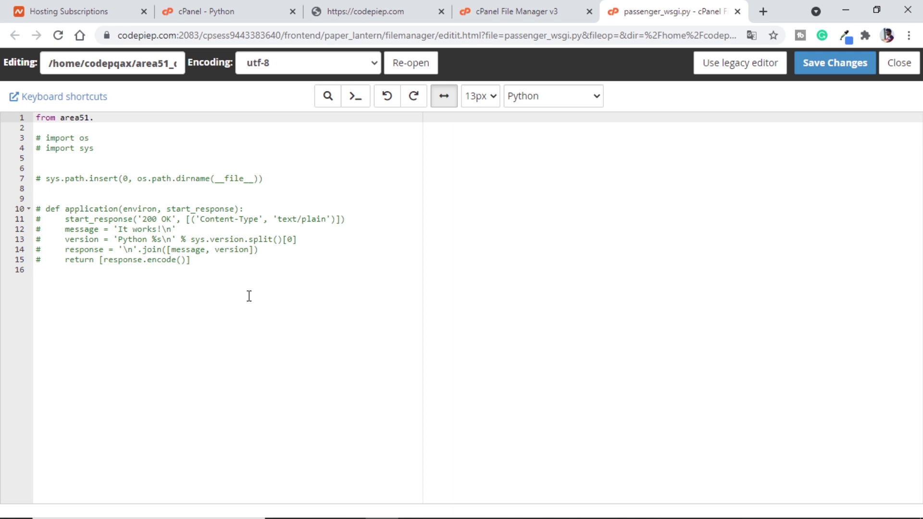
pyautogui.write('port application')
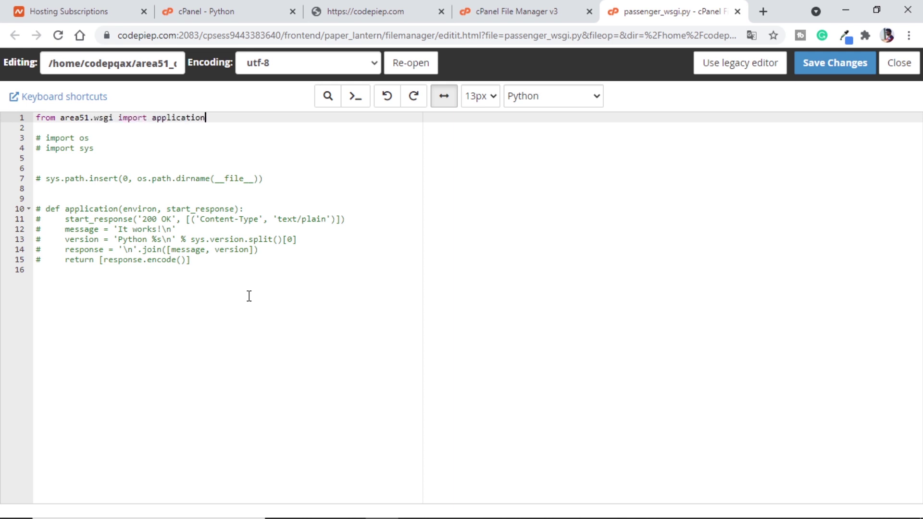
pyautogui.click(534, 17)
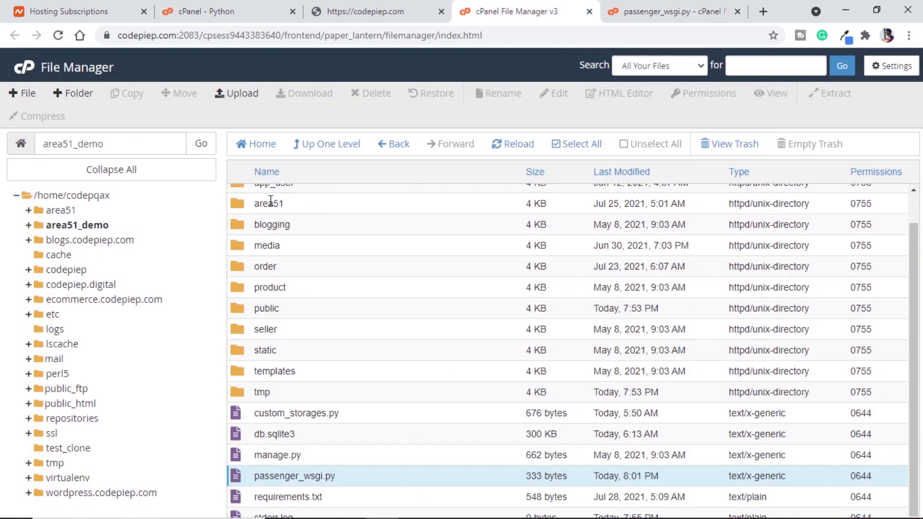
# View area51/wsgi.py to confirm it defines application = get_wsgi_application().
pyautogui.doubleClick(330, 208)
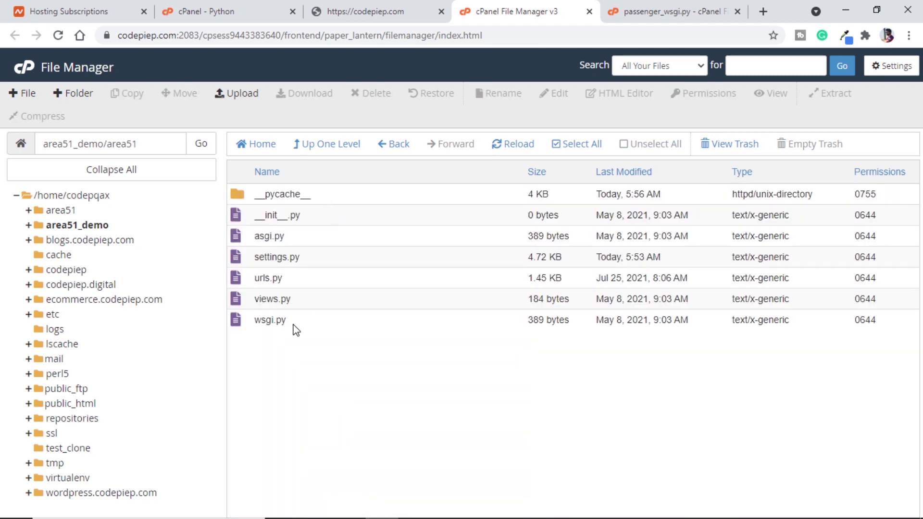
pyautogui.rightClick(321, 326)
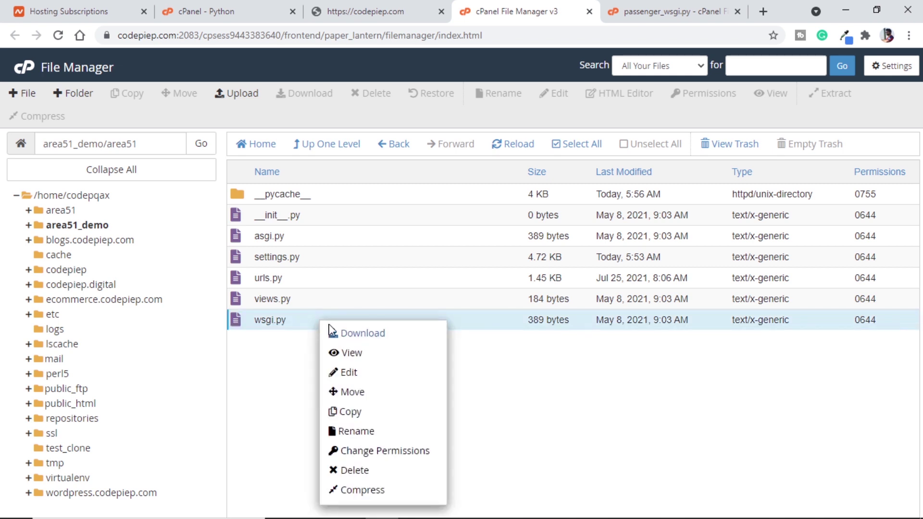
pyautogui.click(359, 353)
pyautogui.doubleClick(26, 295)
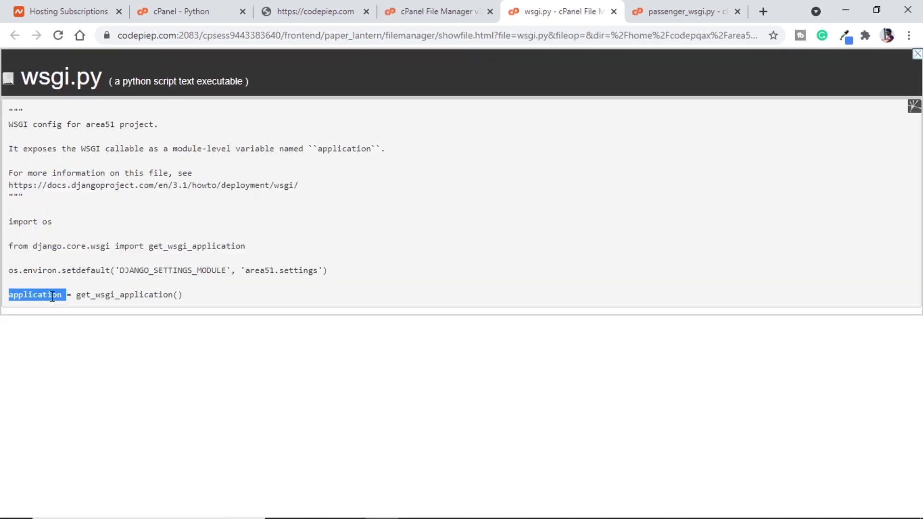
pyautogui.moveTo(77, 295); pyautogui.dragTo(204, 304)
pyautogui.click(203, 305)
pyautogui.doubleClick(28, 296)
pyautogui.click(614, 11)
# Save the edited passenger_wsgi.py and return to the area51_demo Python app settings.
pyautogui.click(673, 11)
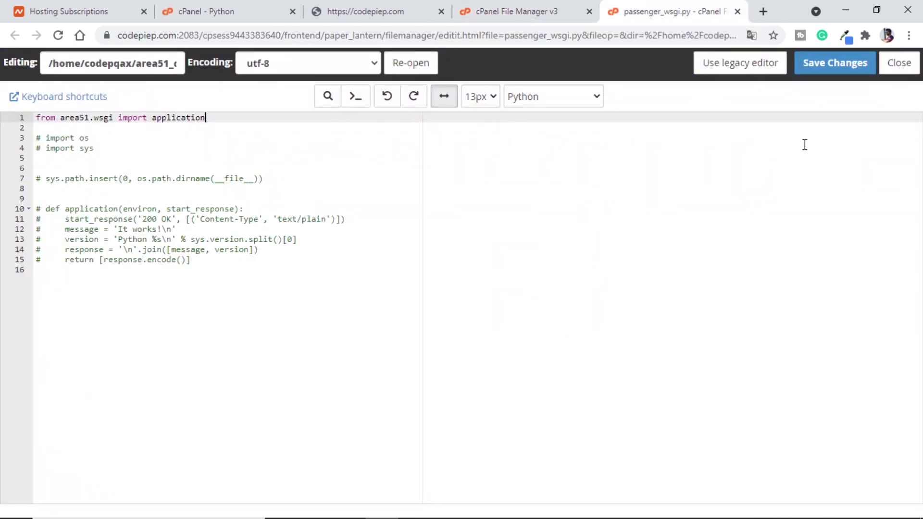
pyautogui.click(831, 72)
pyautogui.click(737, 11)
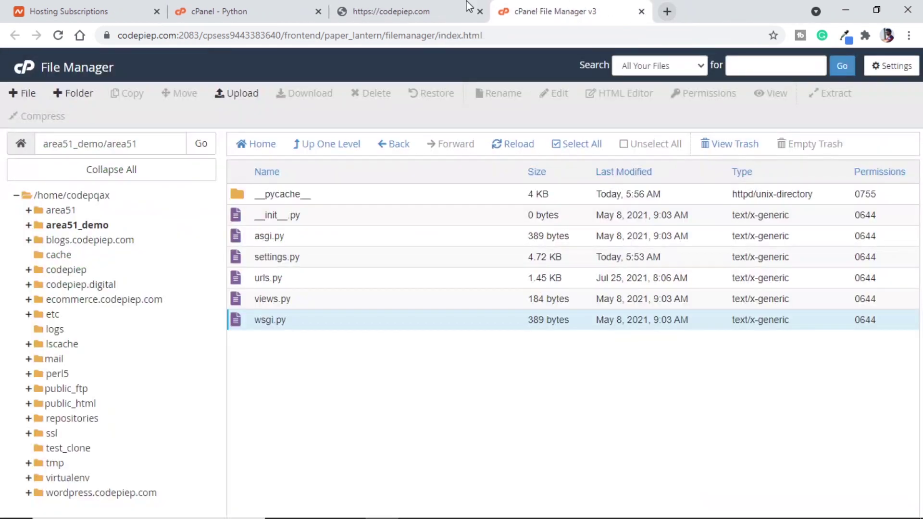
pyautogui.click(265, 7)
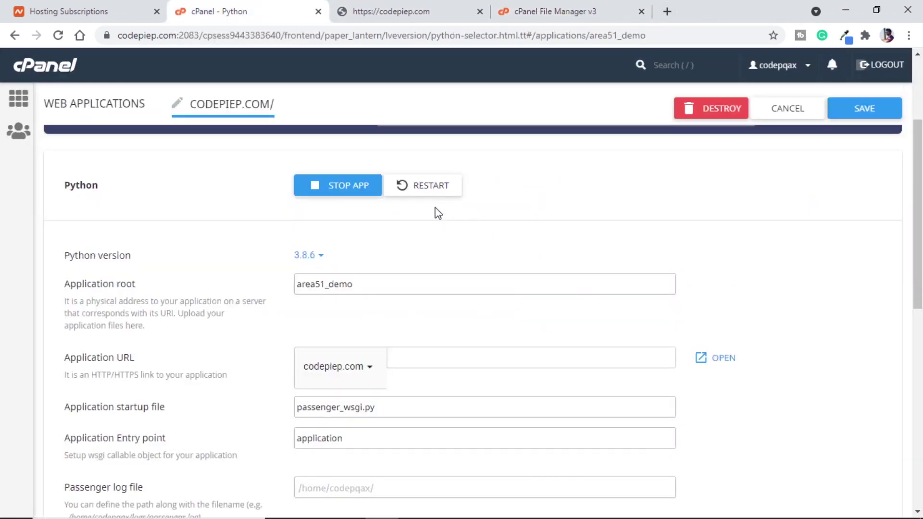
# Restart the area51_demo Python app so the new passenger_wsgi.py startup code takes effect.
pyautogui.click(404, 189)
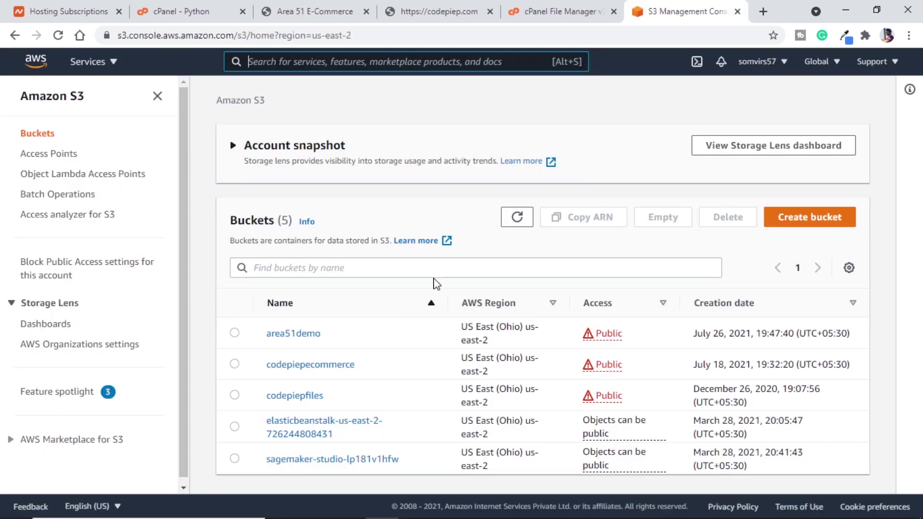
# Open the Permissions settings of the area51demo S3 bucket.
pyautogui.click(298, 335)
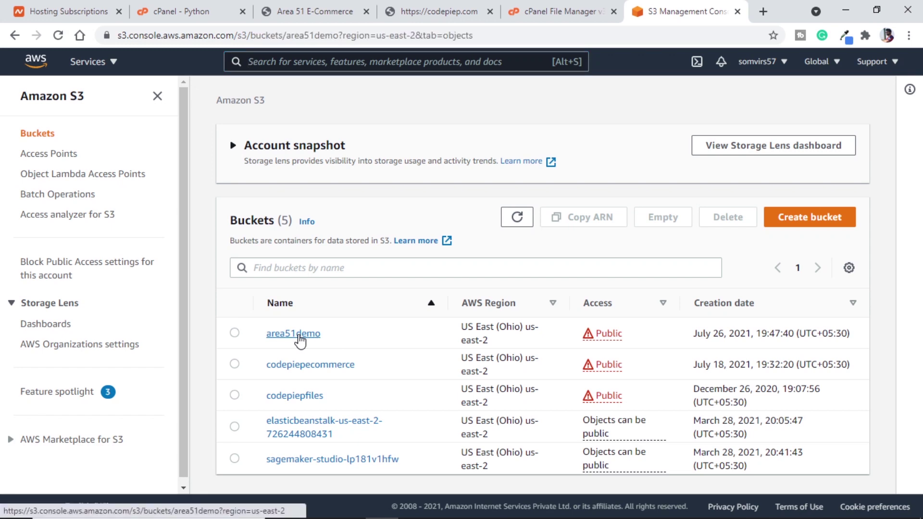
pyautogui.click(381, 201)
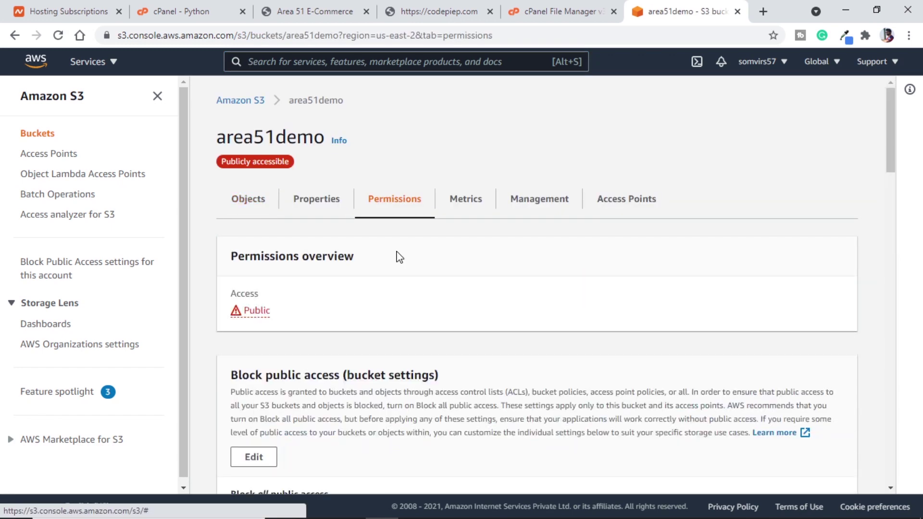
pyautogui.scroll(-15, 397, 254)
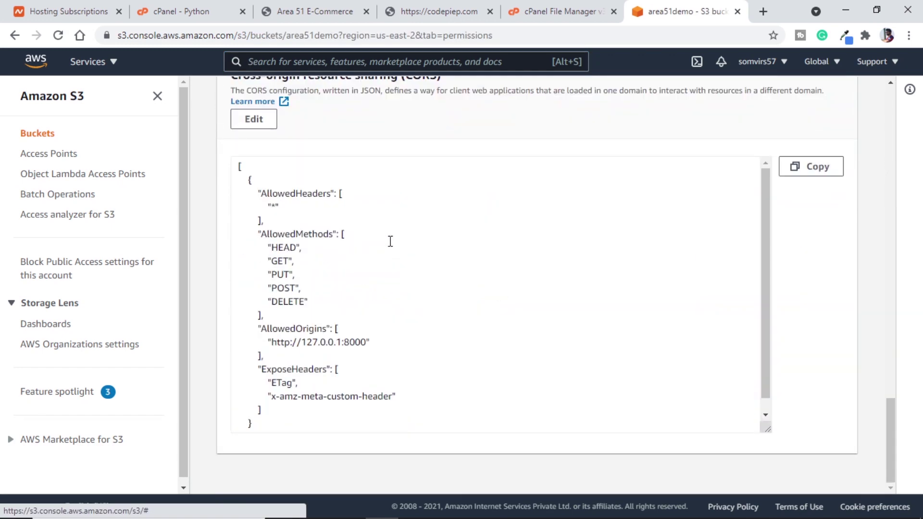
pyautogui.scroll(3, 340, 237)
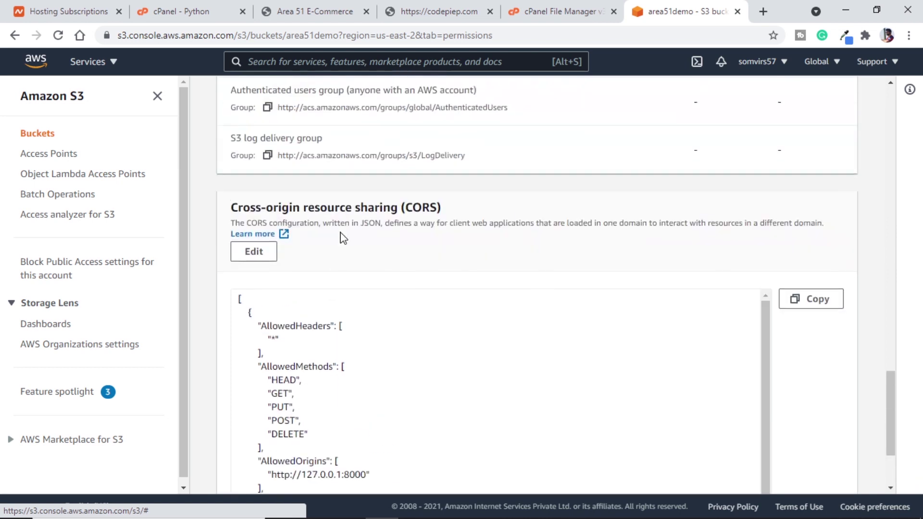
pyautogui.click(250, 254)
pyautogui.click(416, 381)
pyautogui.doubleClick(362, 382)
pyautogui.write('https://codepiep.com/')
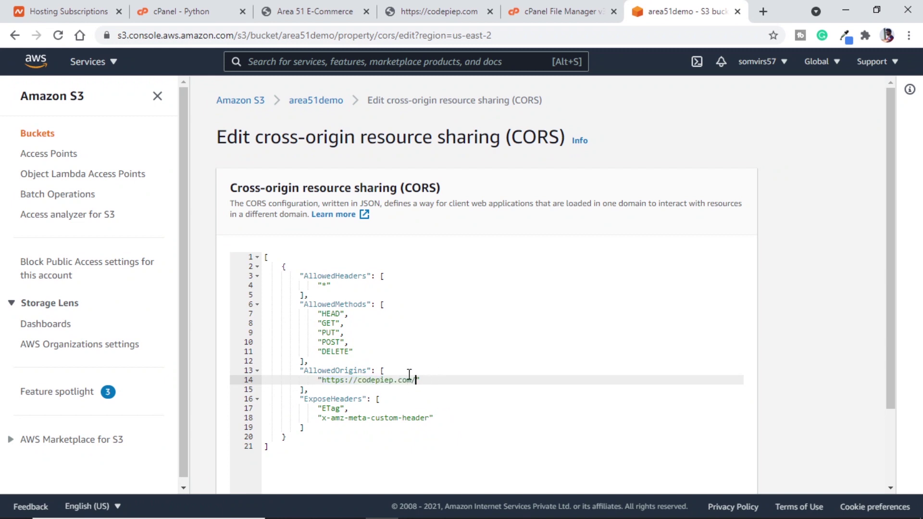
pyautogui.scroll(-2, 776, 302)
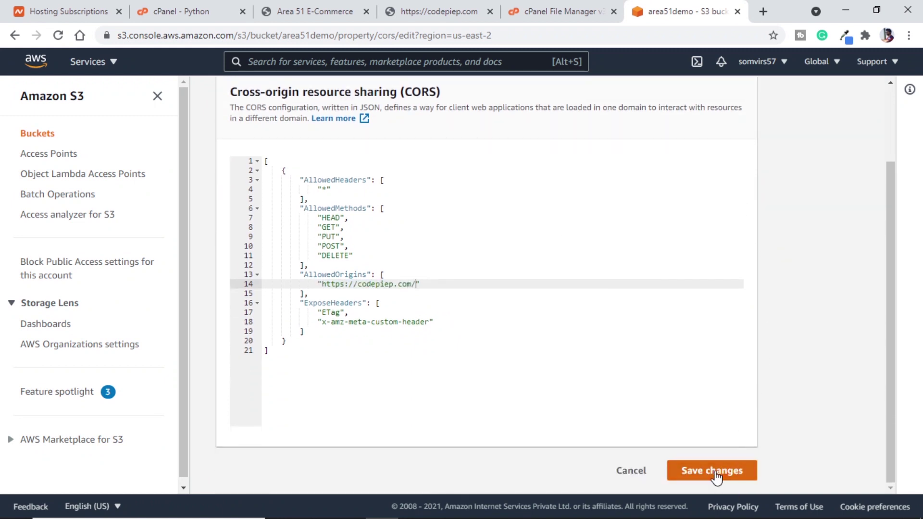
pyautogui.click(716, 472)
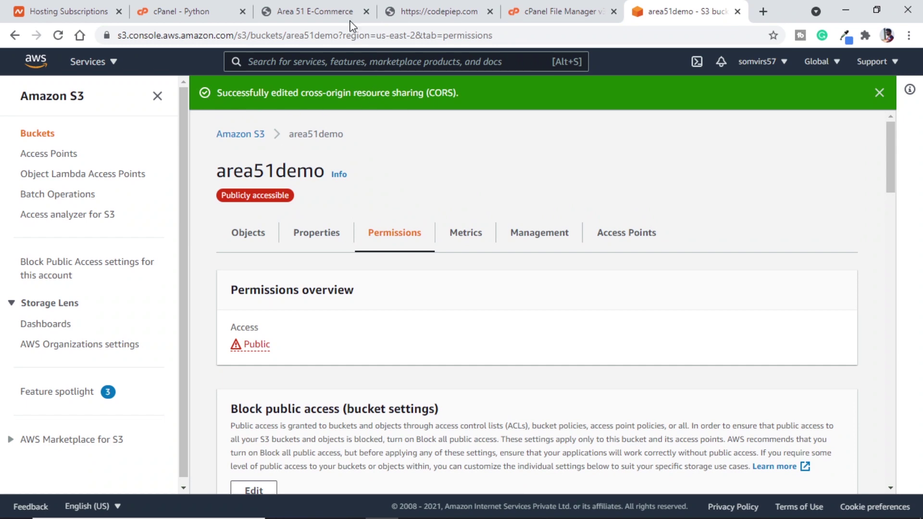
pyautogui.click(332, 8)
pyautogui.click(58, 35)
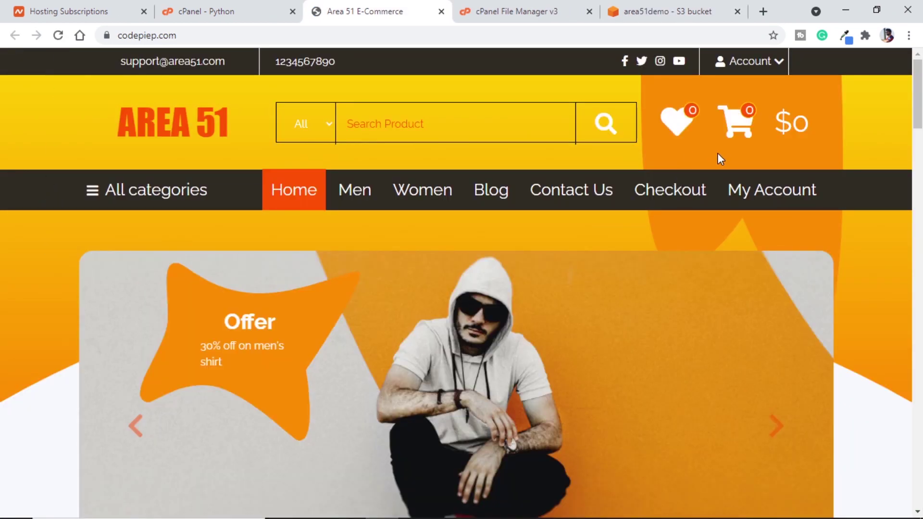
pyautogui.click(682, 7)
pyautogui.scroll(-20, 470, 336)
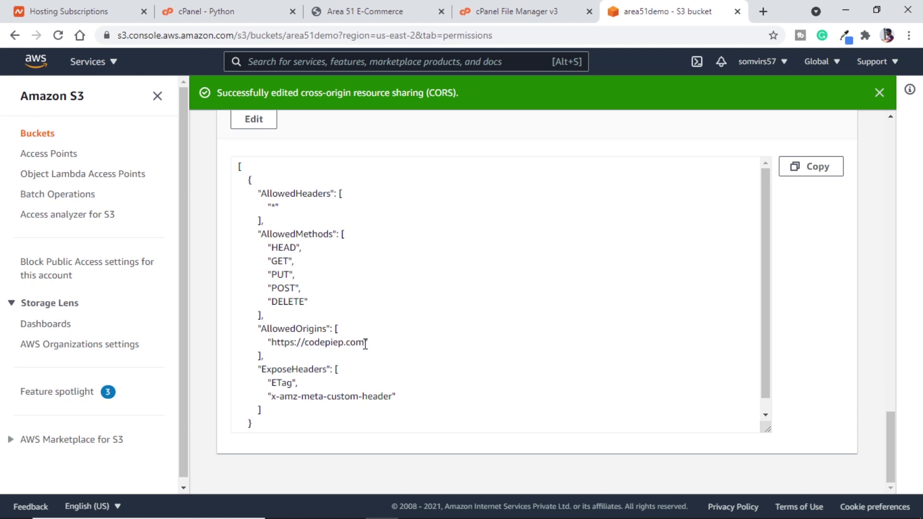
pyautogui.hotkey('ctrl', '3')
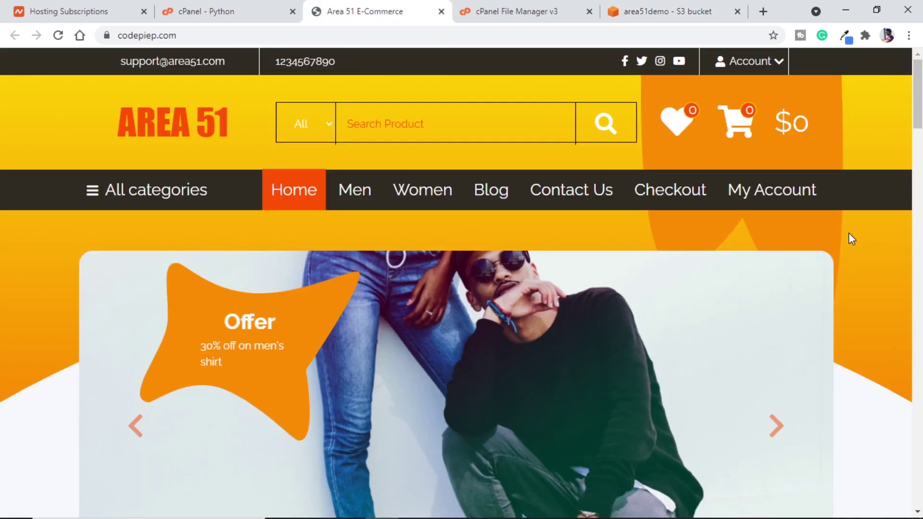